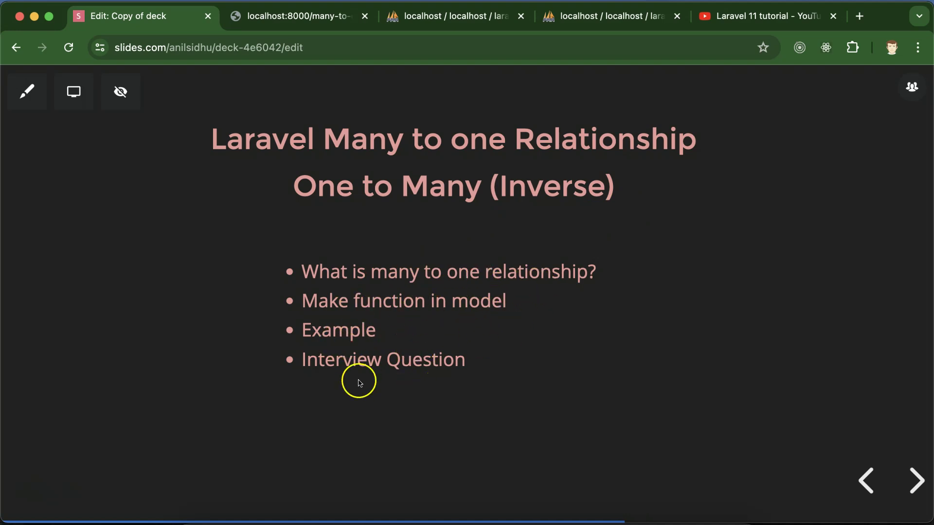
Step through the slide deck back to the Many to one Relationship slide.
left_click(761, 16)
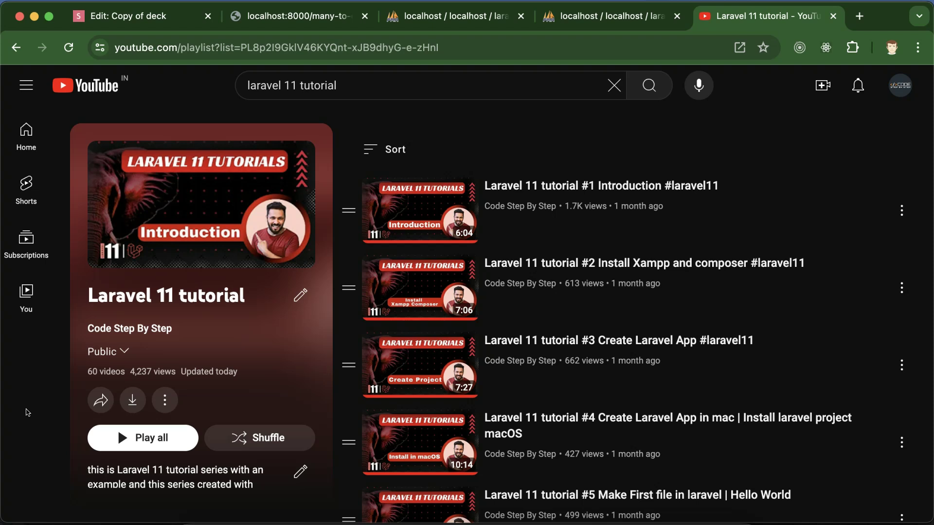
left_click(176, 15)
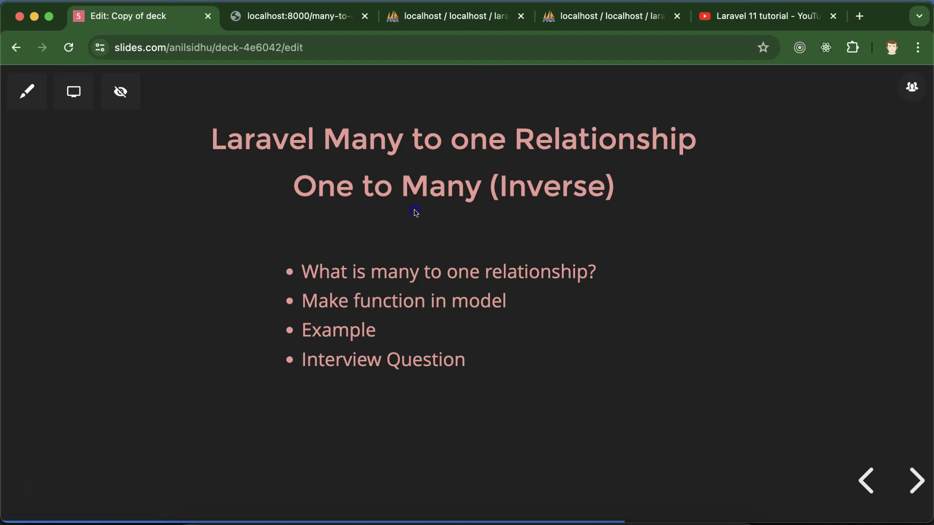
key("Left")
key("Left")
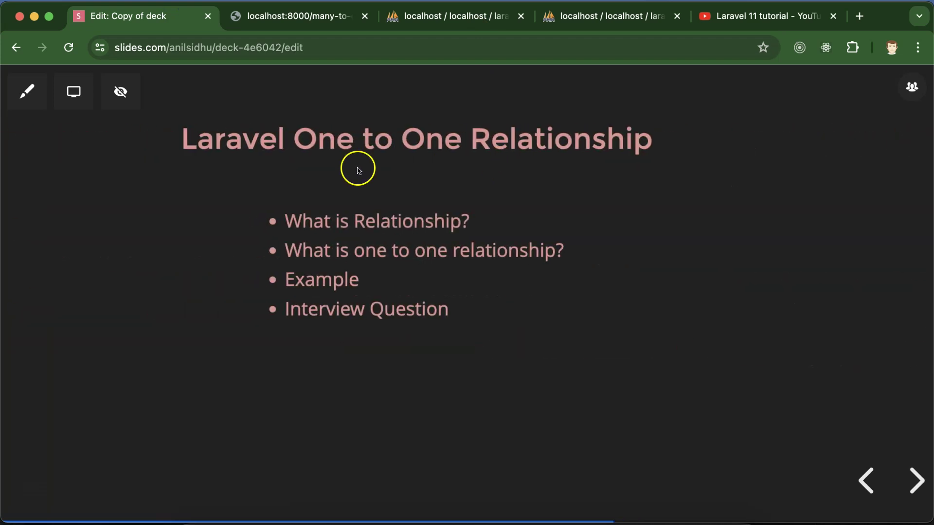
key("Right")
key("Right")
Compare the sellers and products tables against the Many to one Relationship slide.
left_click(572, 37)
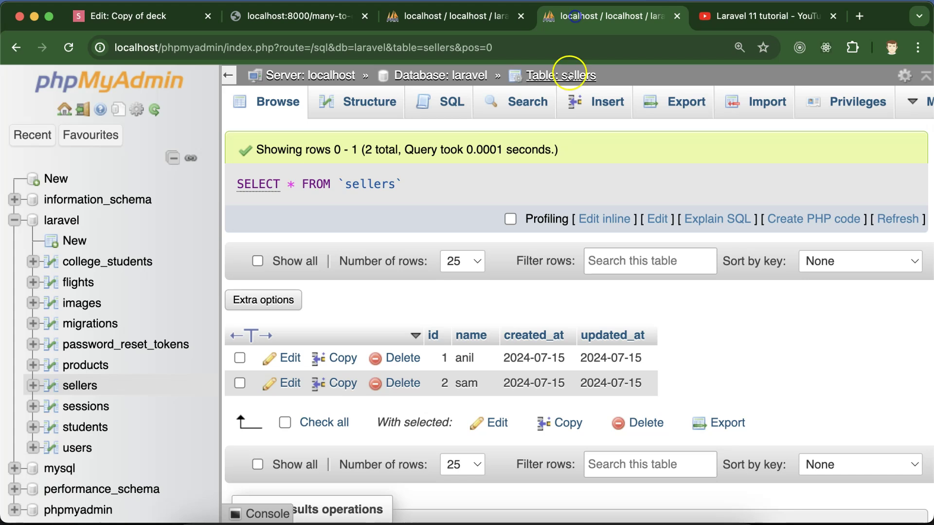
left_click(452, 16)
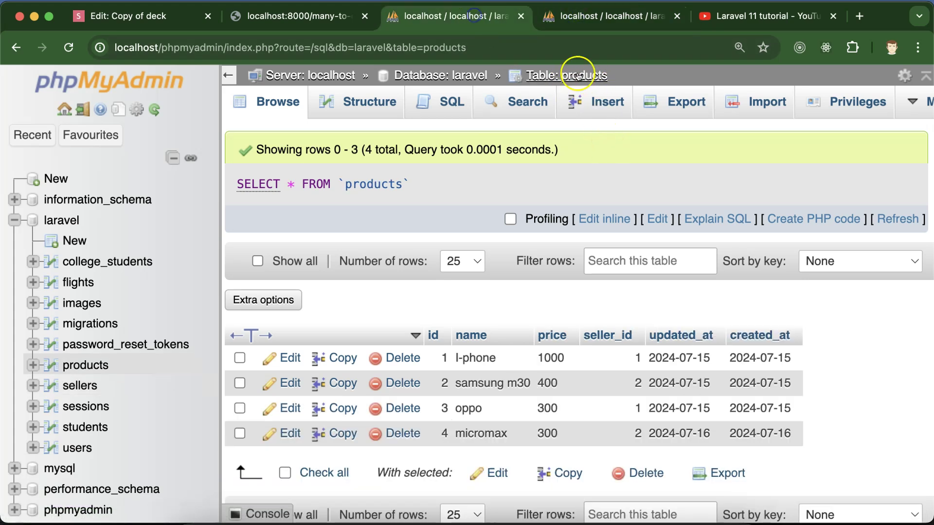
left_click(146, 16)
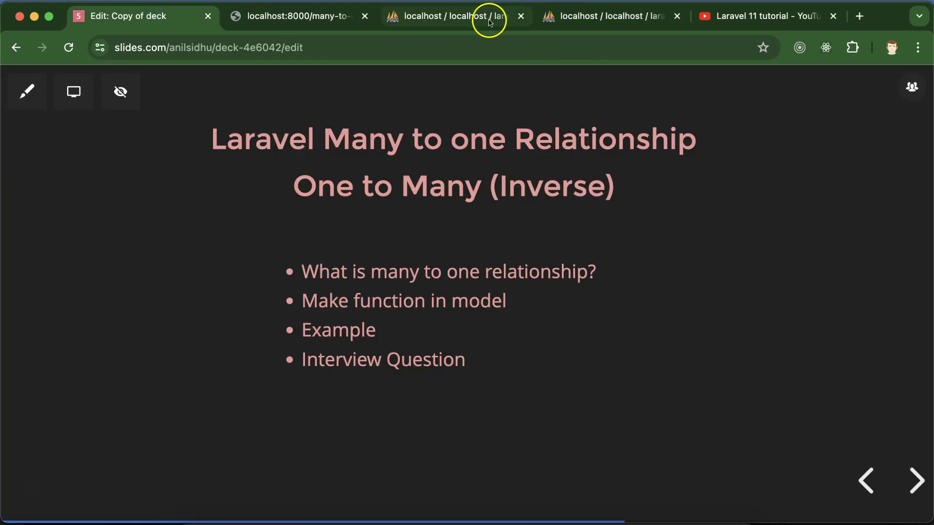
left_click(481, 18)
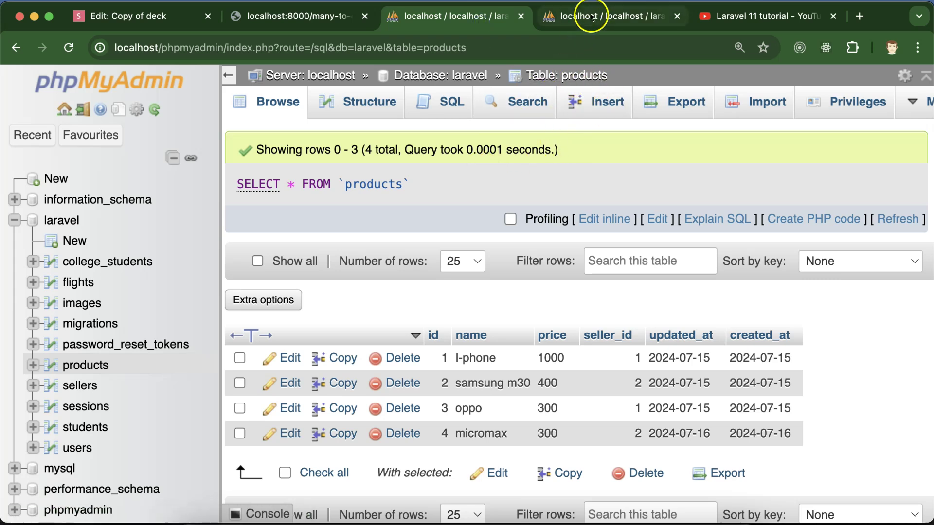
left_click(584, 17)
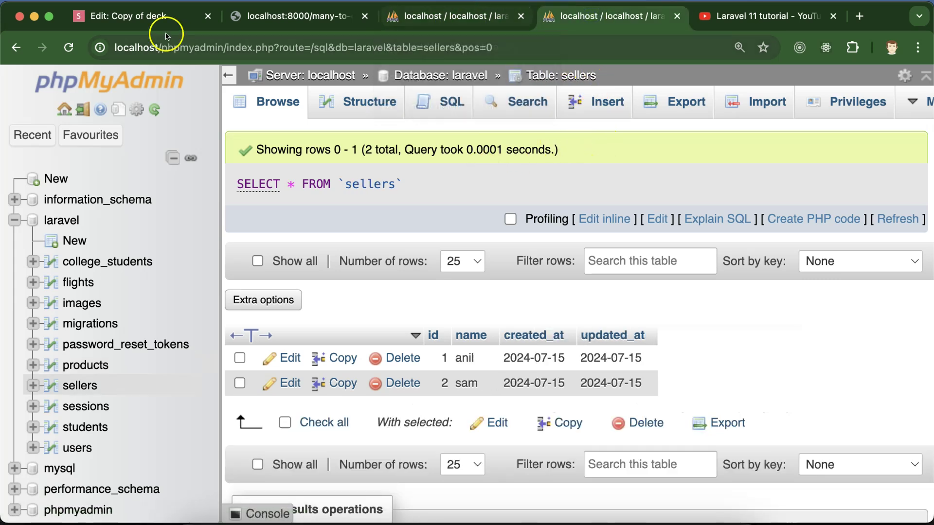
left_click(156, 19)
Alternate between products and sellers tables, ending on sellers anil and sam.
left_click(458, 18)
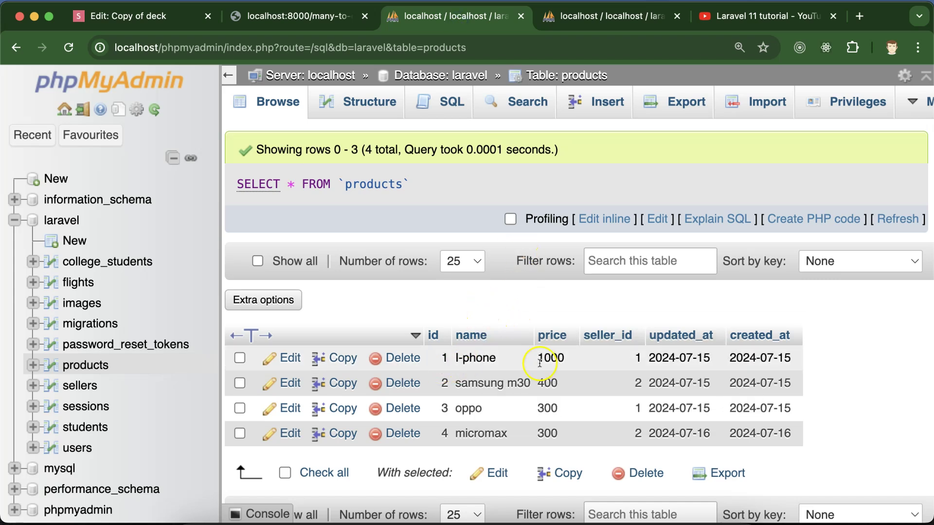
left_click(587, 17)
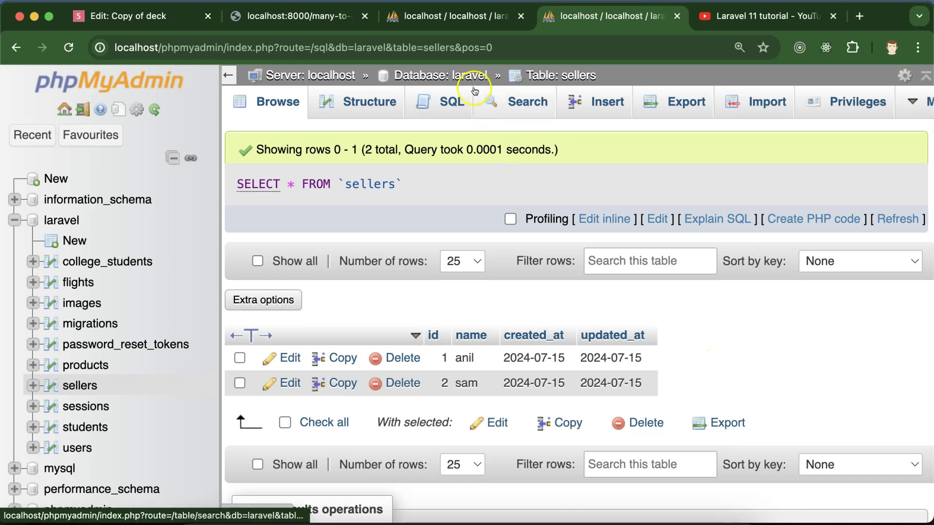
left_click(456, 16)
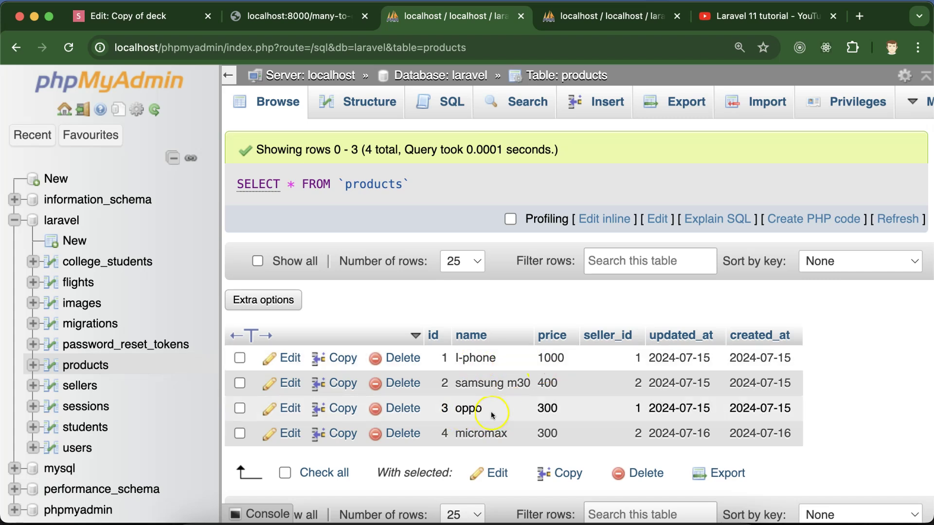
key("ctrl+Tab")
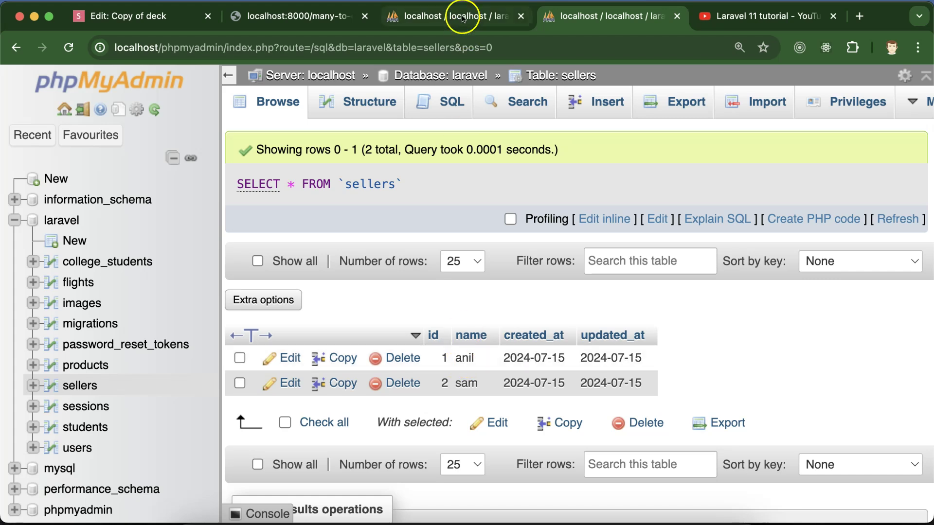
key("ctrl+shift+Tab")
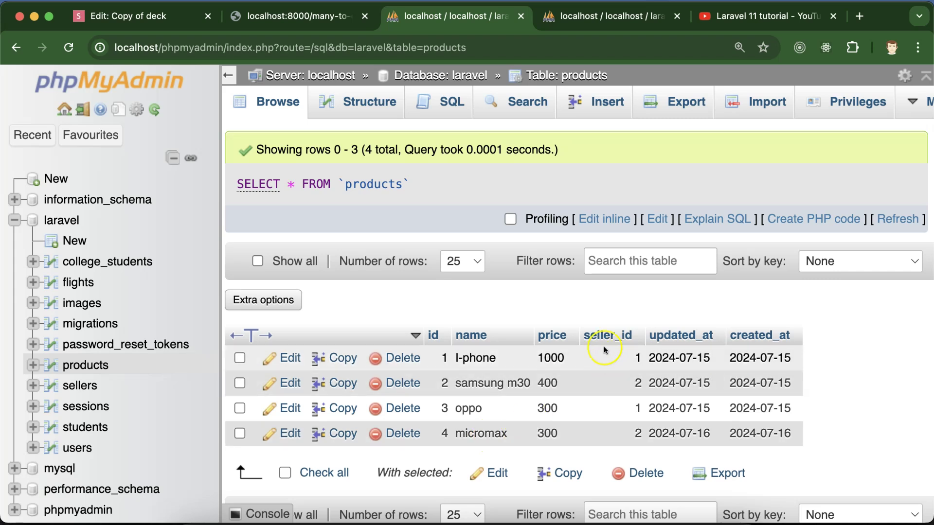
key("ctrl+Tab")
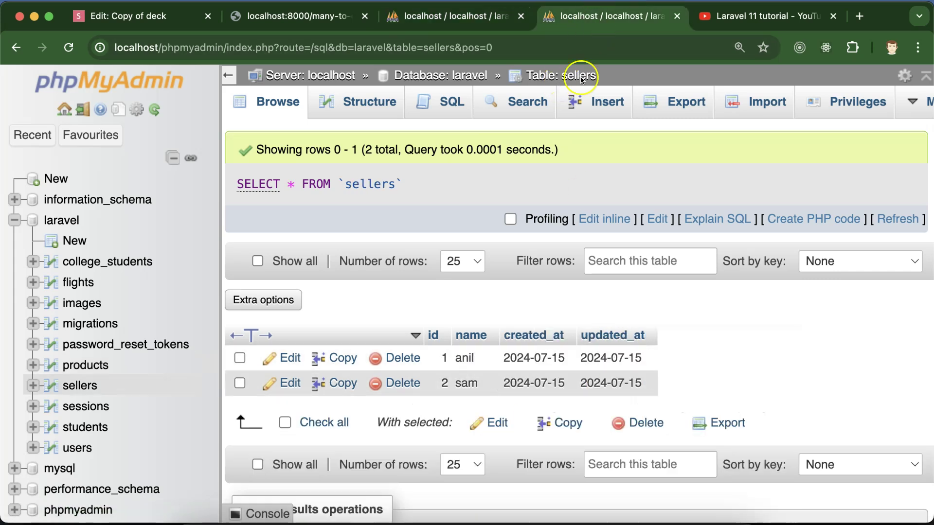
left_click(465, 22)
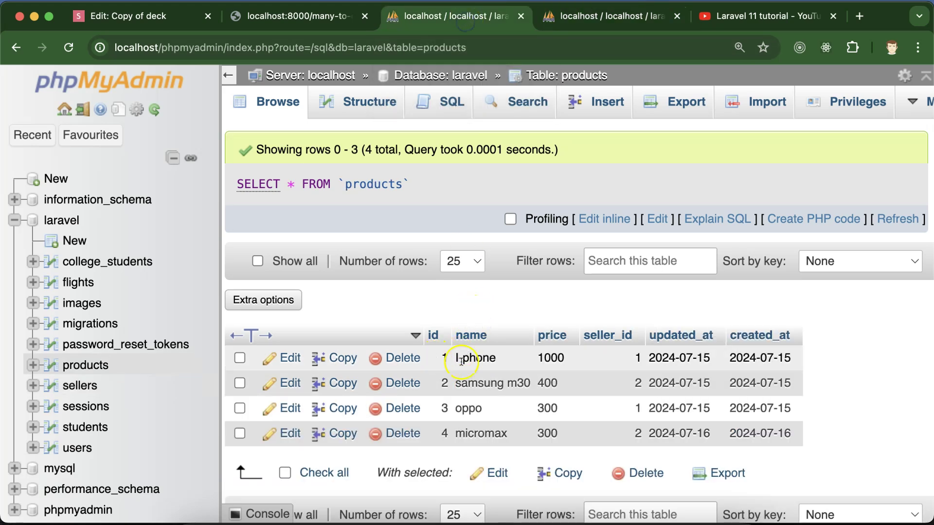
left_click(594, 17)
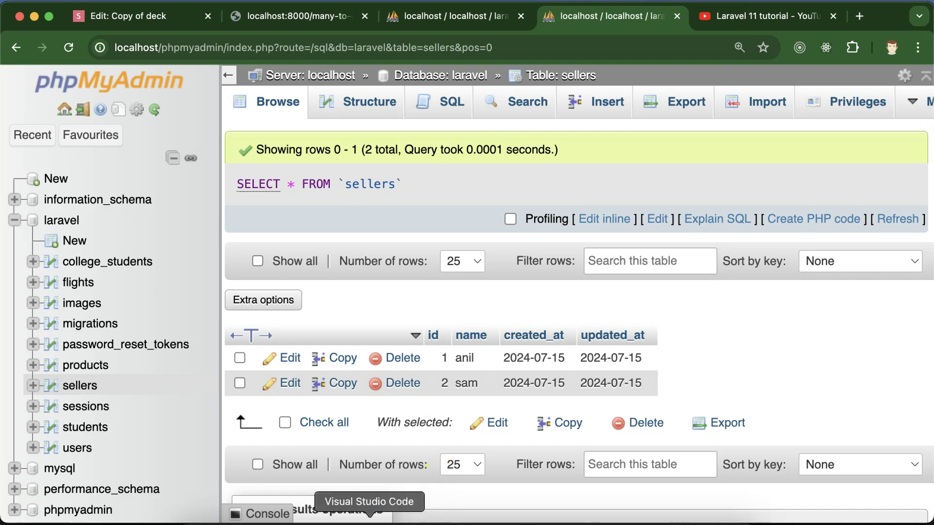
Add a new oneToMany-style function below list in SellerController.php and save.
left_click(371, 515)
scroll(185, 241, "up", 5)
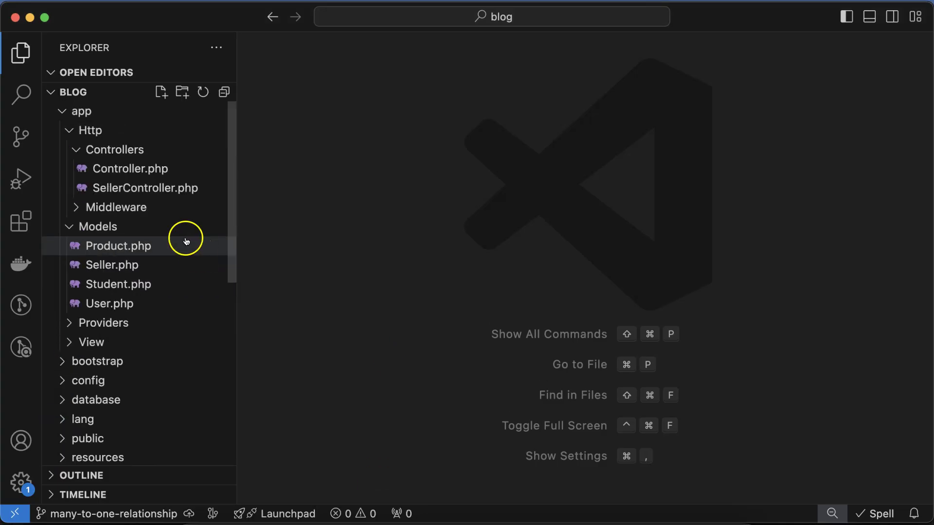
left_click(150, 190)
left_click(362, 307)
key("Return")
key("Return")
type("fu")
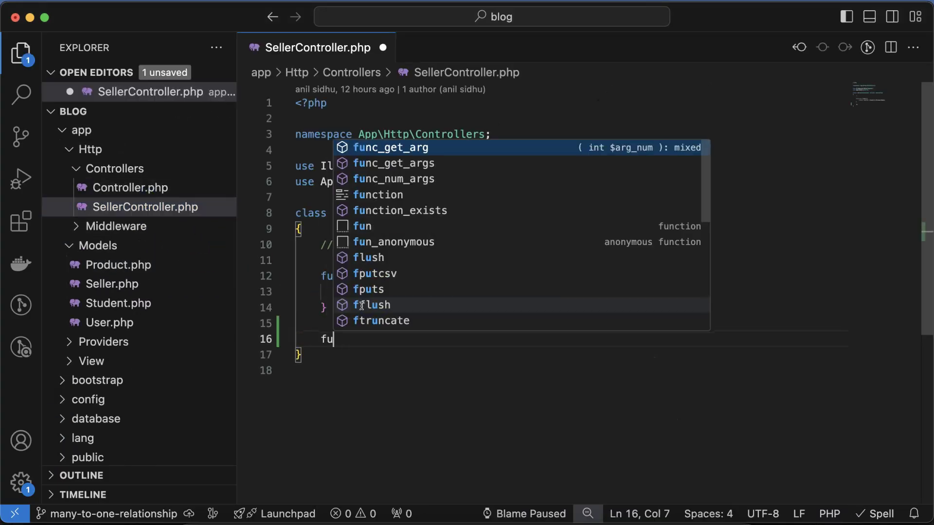
type("nction ")
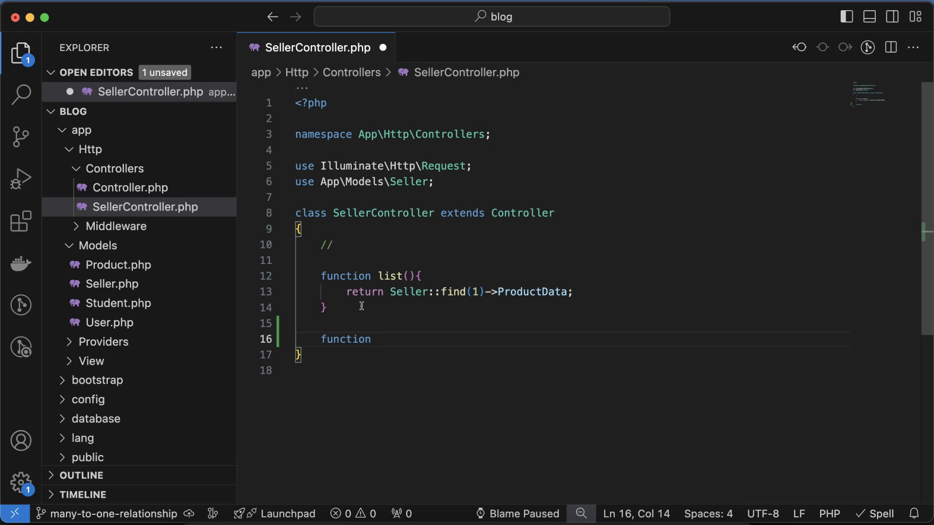
type("oneToM")
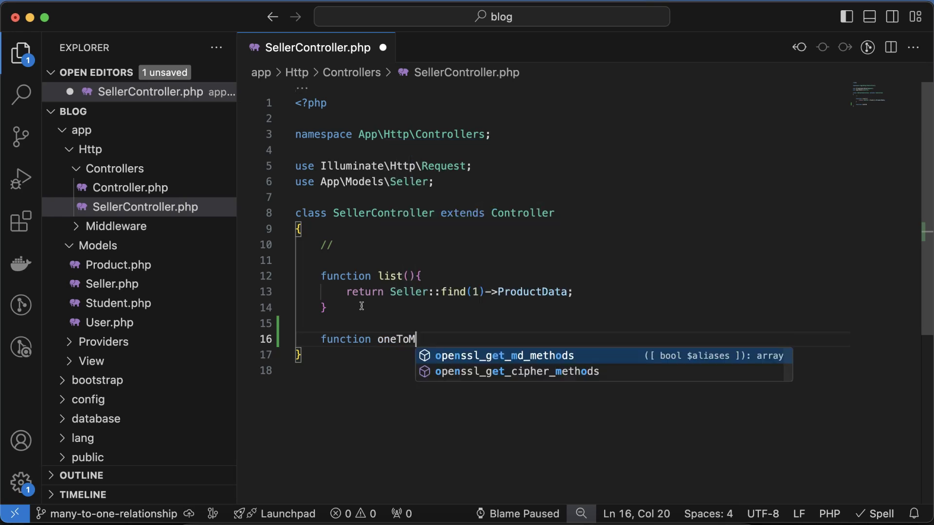
type("any(){")
key("Return")
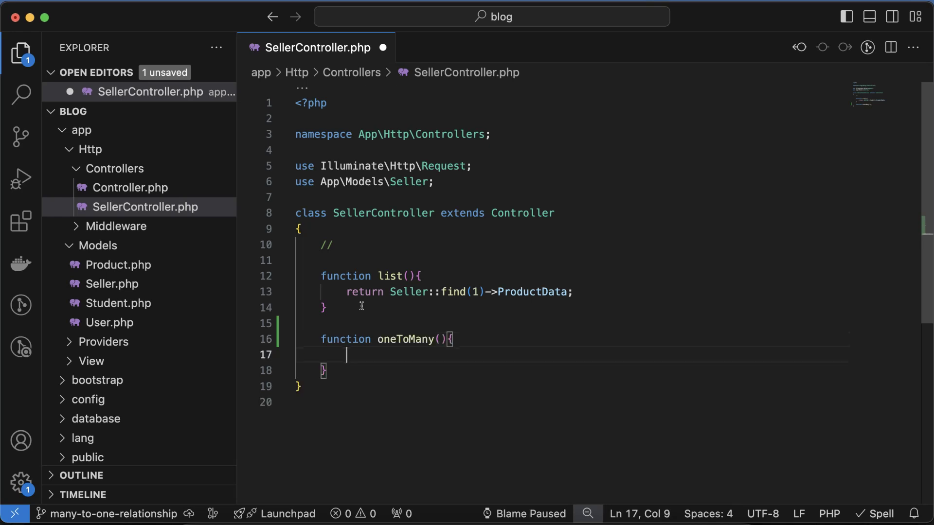
type("return S")
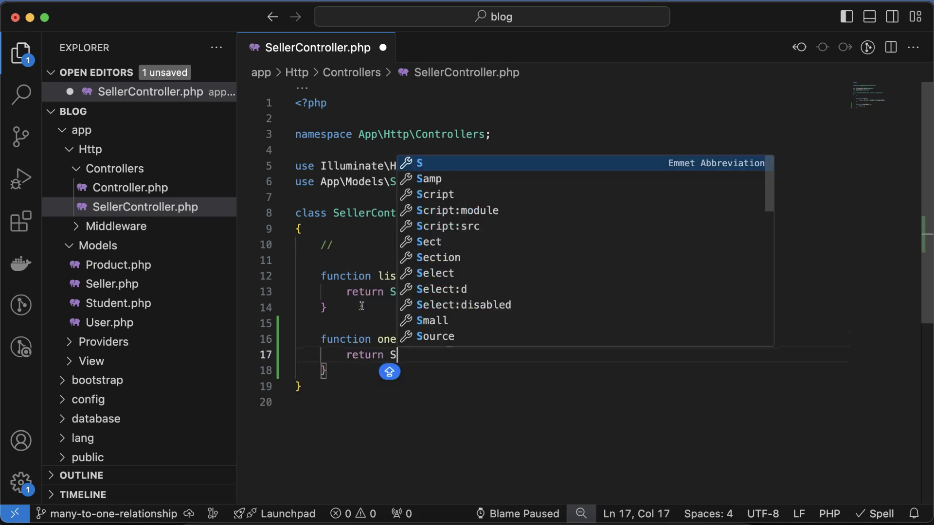
type("eller")
key("BackSpace")
key("BackSpace")
key("BackSpace")
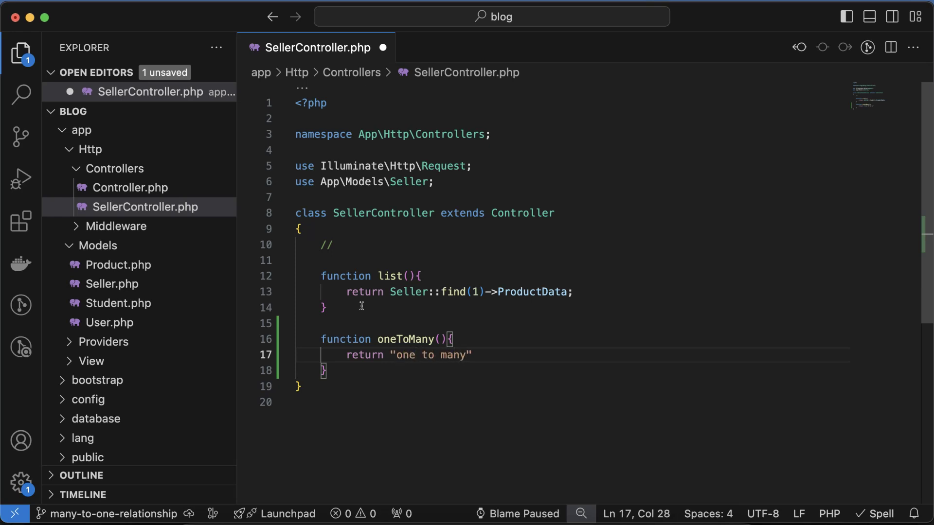
double_click(418, 340)
type("manyT")
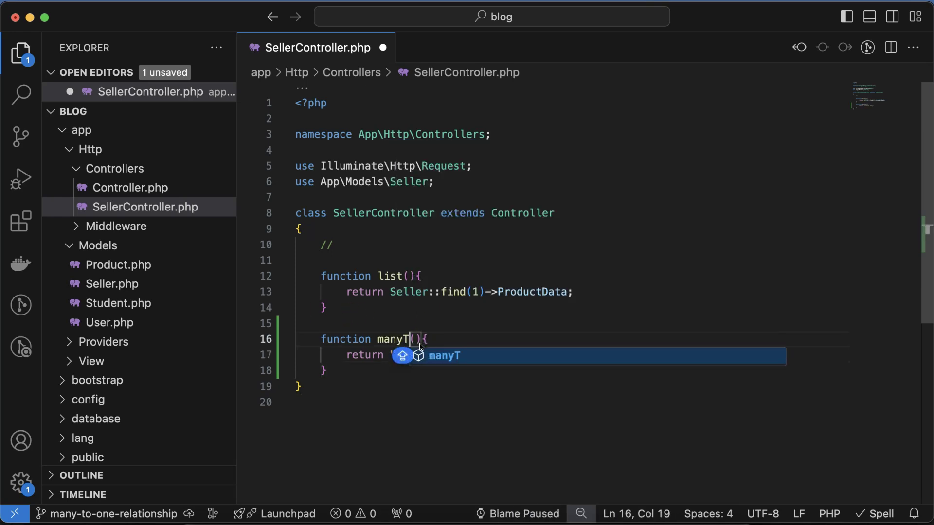
type("oOne")
key("cmd+s")
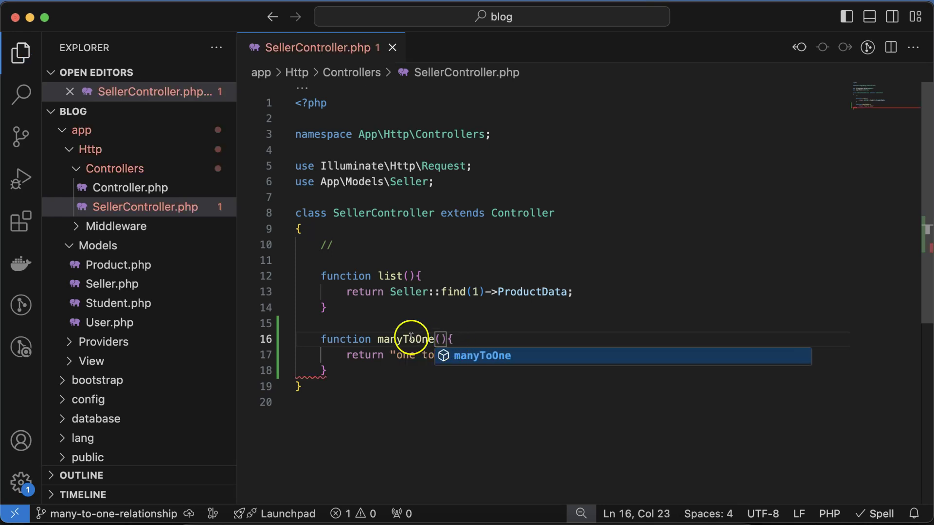
Rename the function manyToOne returning 'manyToOne function', save, and open web.php.
double_click(406, 339)
key("cmd+c")
left_click_drag(397, 355, 468, 356)
key("cmd+v")
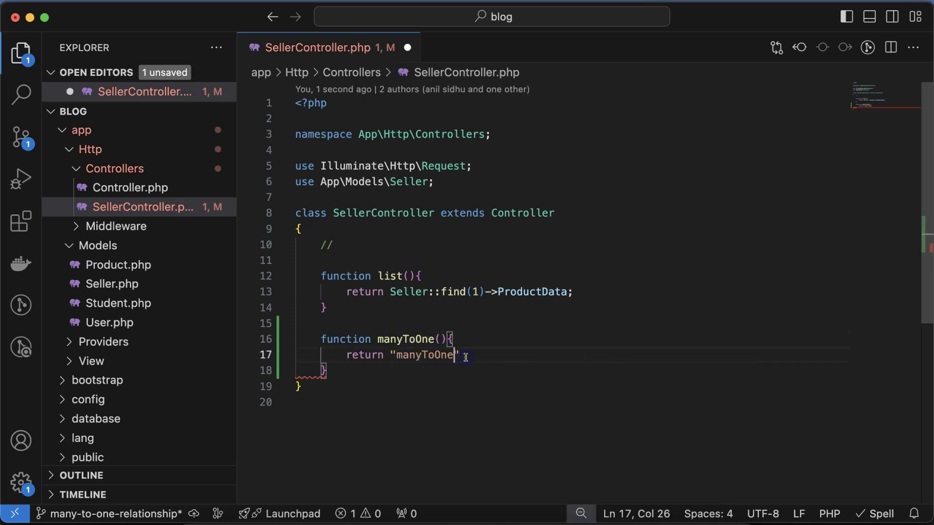
type(" function")
key("cmd+s")
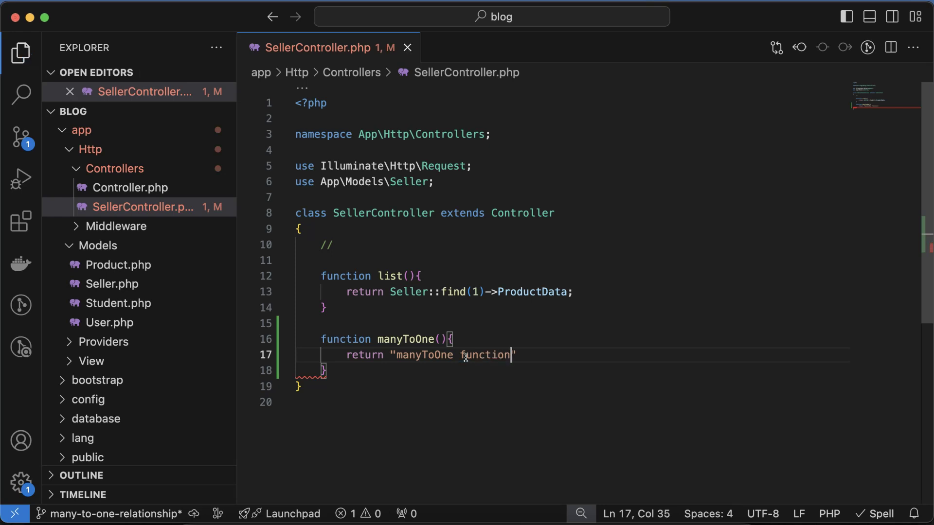
key("Right")
type(";")
key("cmd+s")
left_click(402, 381)
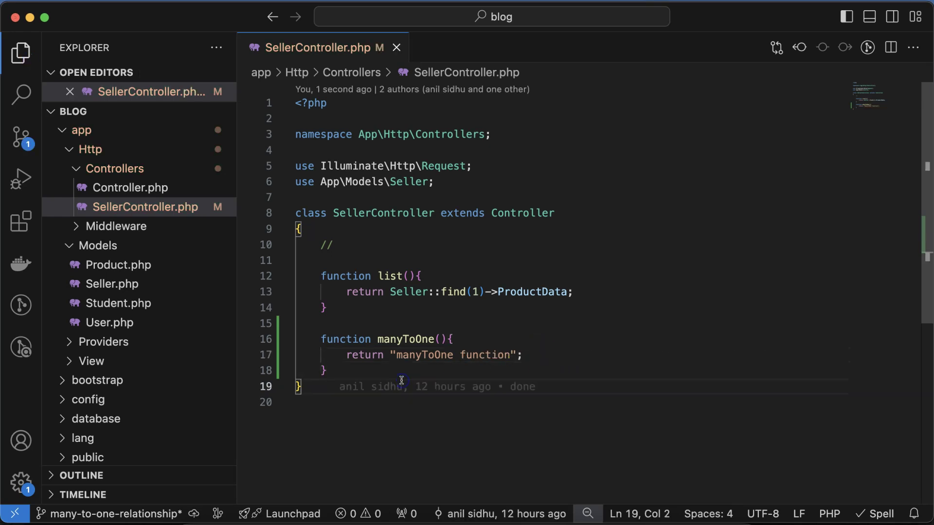
key("cmd+p")
type("web")
key("Return")
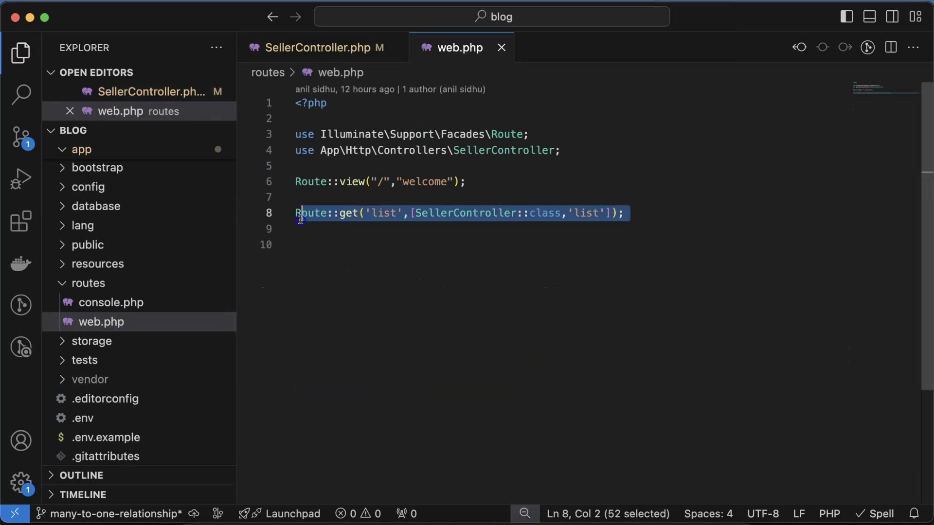
Duplicate the list route onto line 10 with the path many-to-one and save.
left_click_drag(417, 236, 295, 213)
key("cmd+c")
left_click(319, 252)
key("cmd+v")
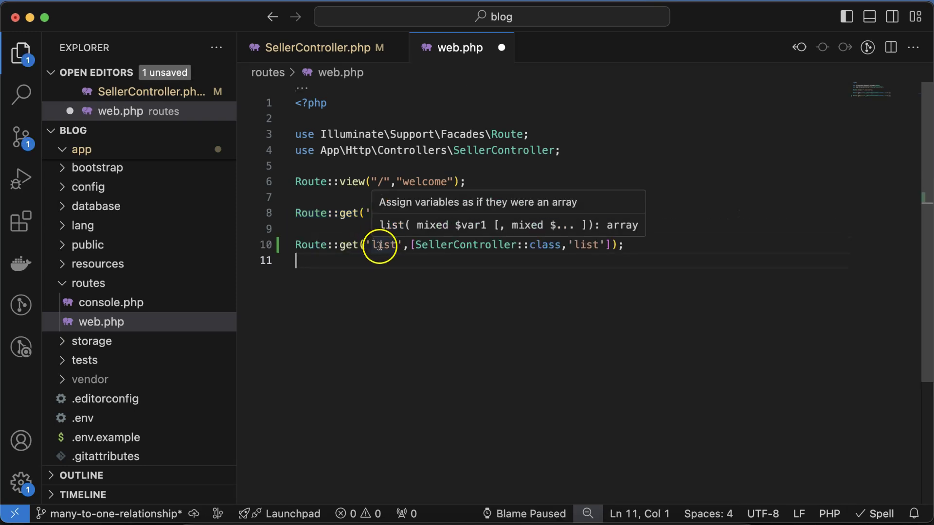
double_click(382, 245)
type("many-to")
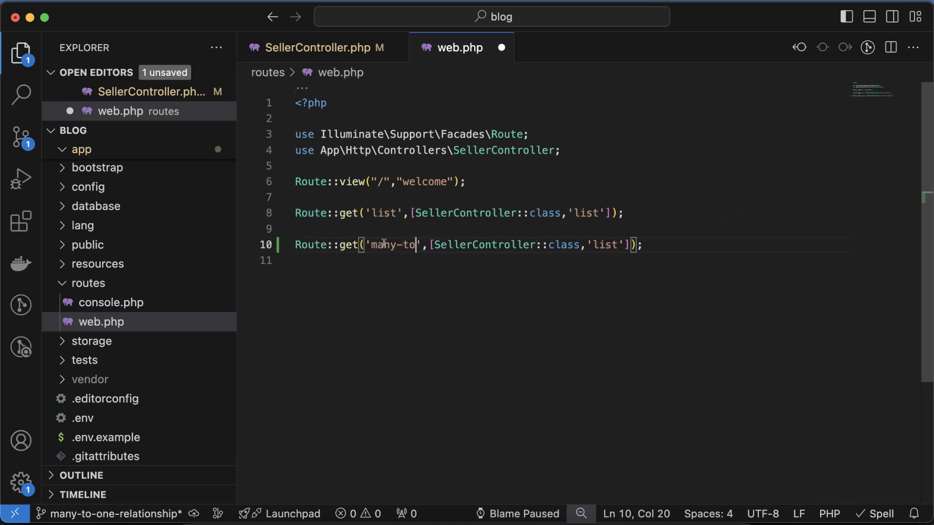
type("-one")
key("cmd+s")
Point the new route's method to SellerController's manyToOne and save web.php.
double_click(630, 244)
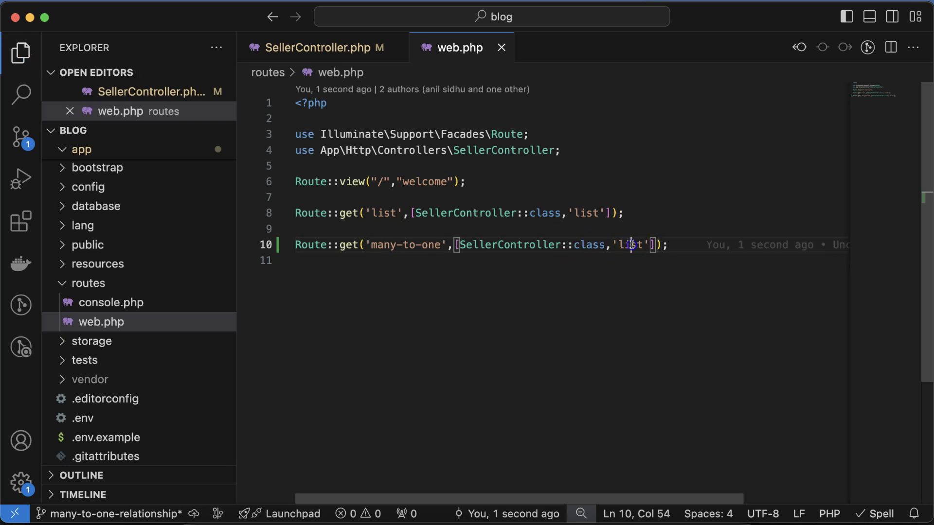
key("cmd+v")
key("cmd+z")
left_click(352, 48)
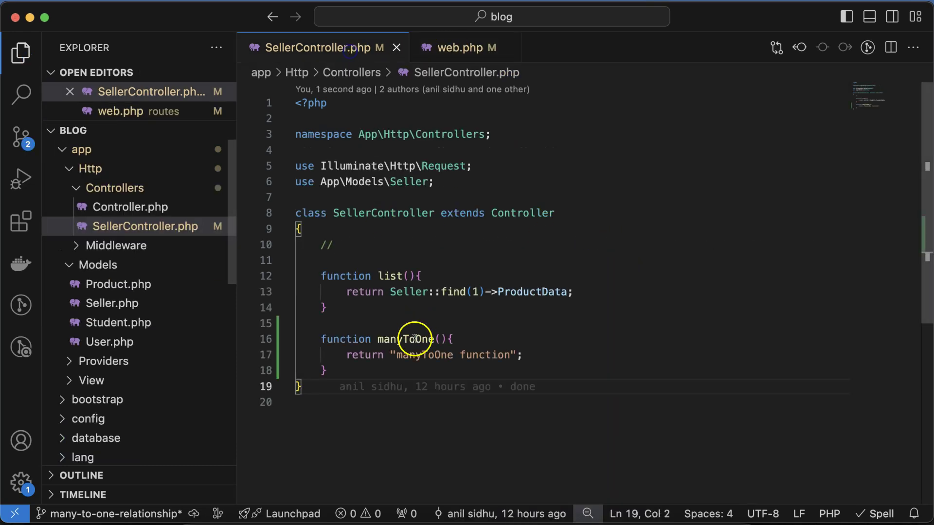
double_click(403, 338)
left_click(447, 45)
key("super+v")
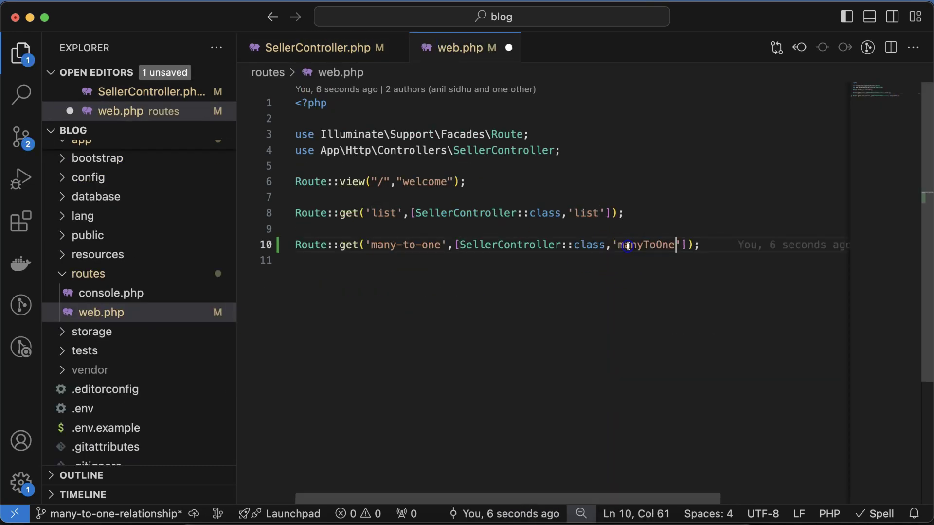
key("super+s")
left_click_drag(442, 245, 372, 245)
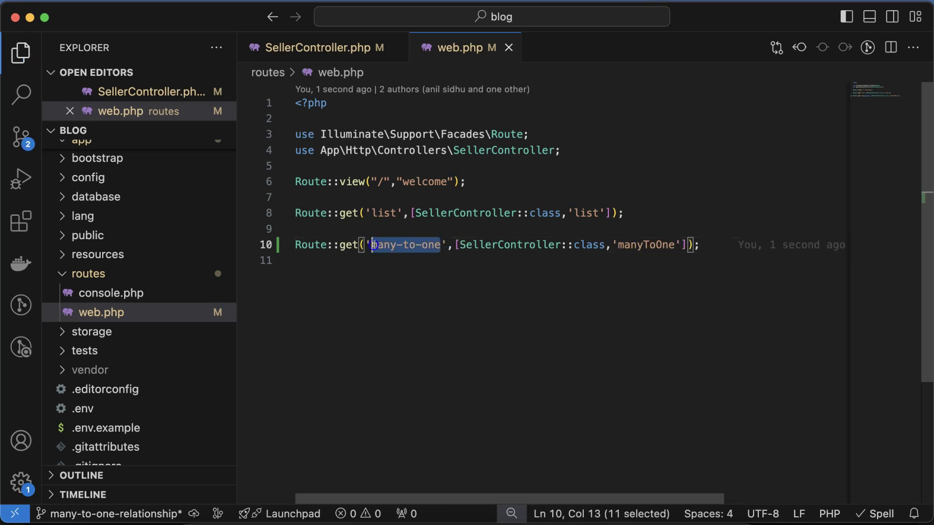
Load localhost:8000/many-to-one in Chrome, showing 'manyToOne function'.
left_click(323, 520)
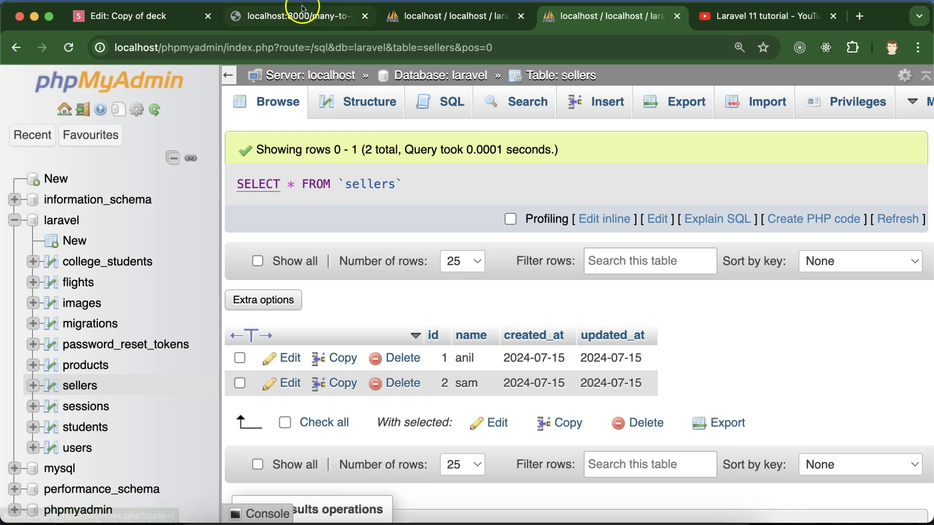
left_click(302, 12)
left_click_drag(189, 47, 291, 52)
type("m")
key("BackSpace")
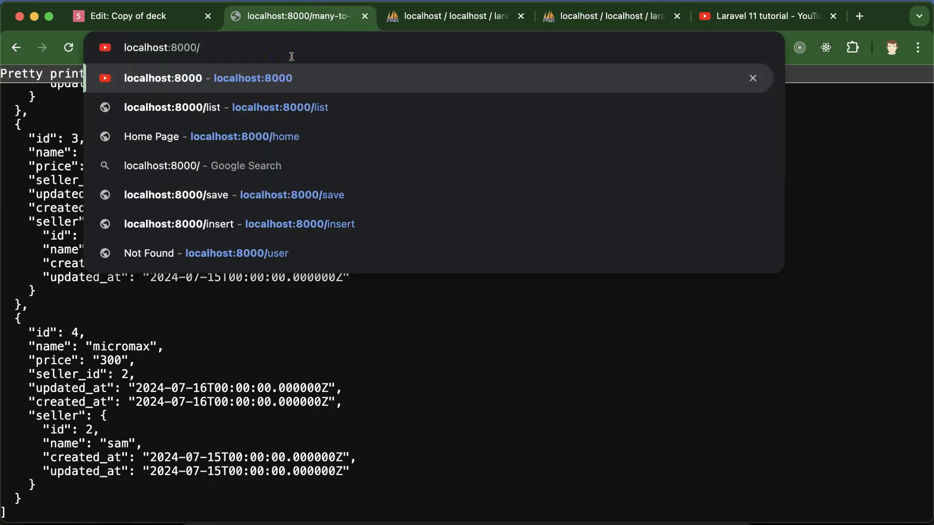
key("super+v")
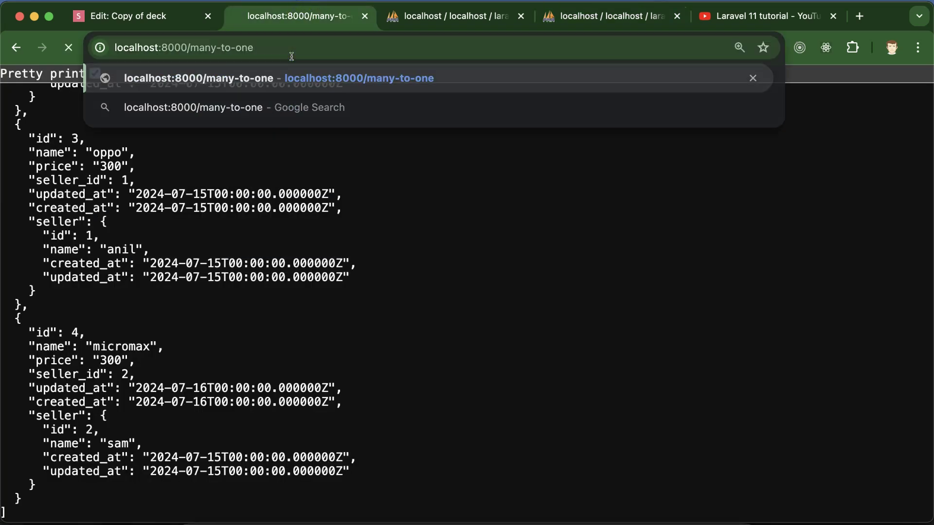
key("Return")
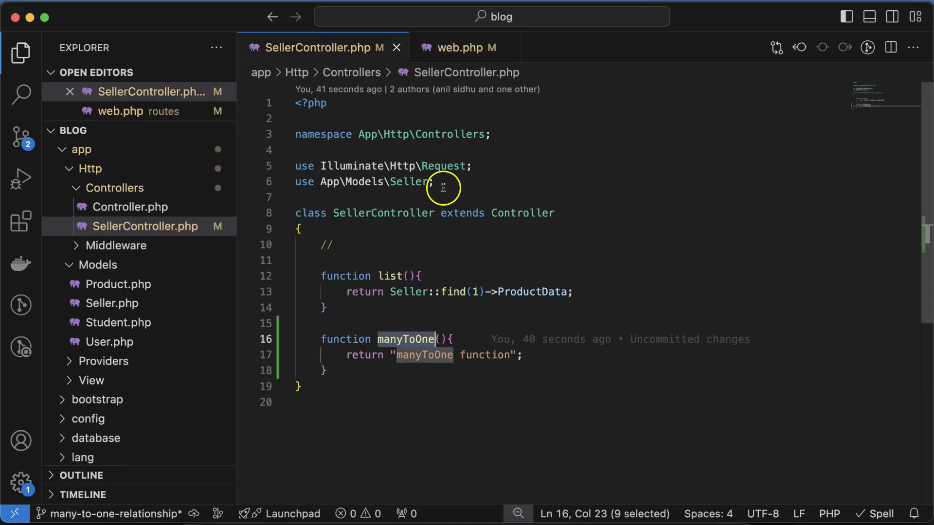
Add 'use App\Models\Product;' below the Seller import and save.
left_click(431, 182)
key("Return")
type("use")
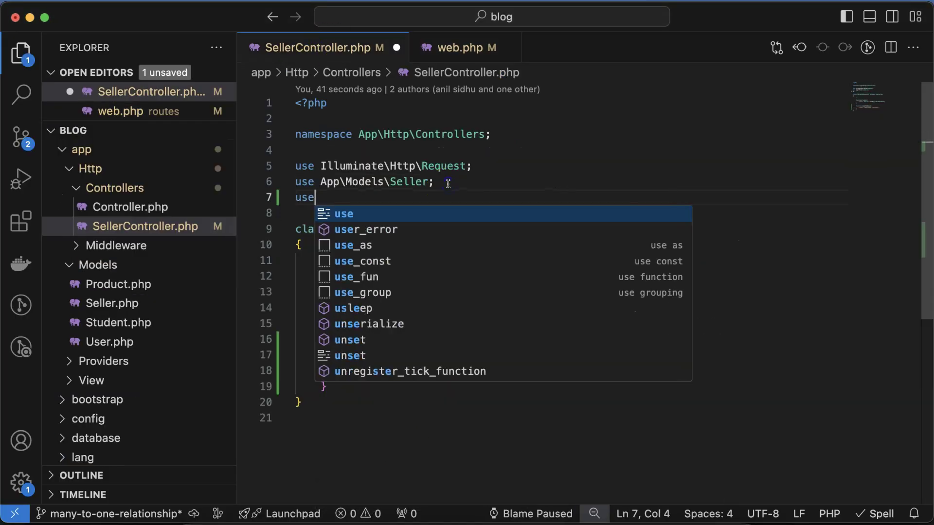
key("super+Tab")
left_click(459, 14)
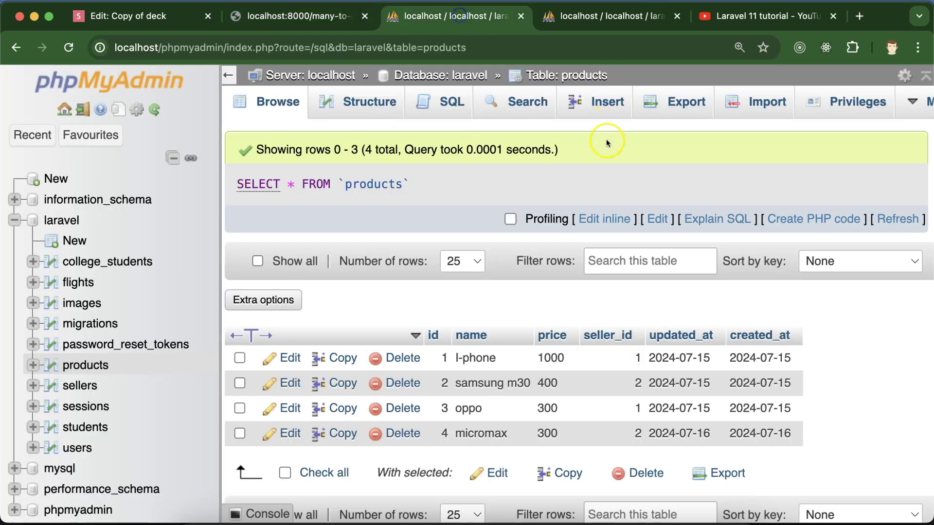
key("super+Tab")
type("ApModel")
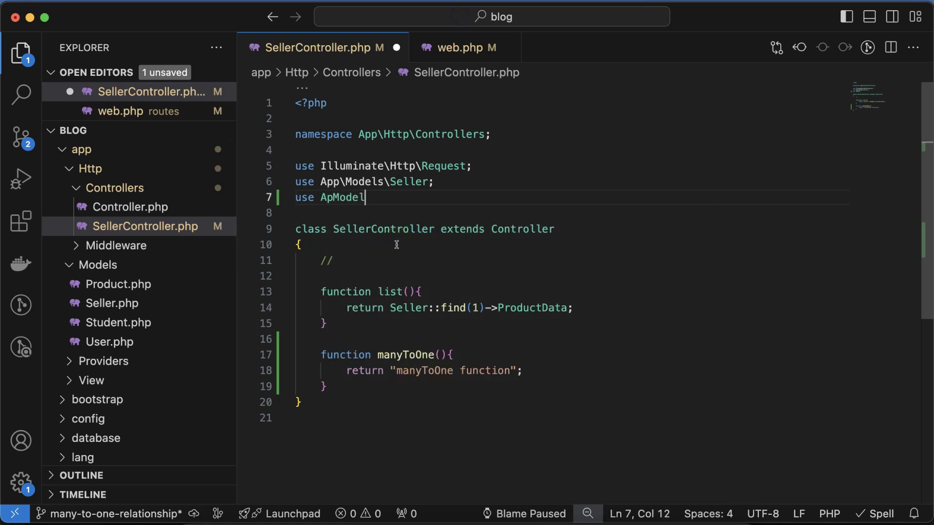
key("BackSpace")
key("BackSpace")
key("BackSpace")
key("BackSpace")
type("p\\Mod")
type("Sell")
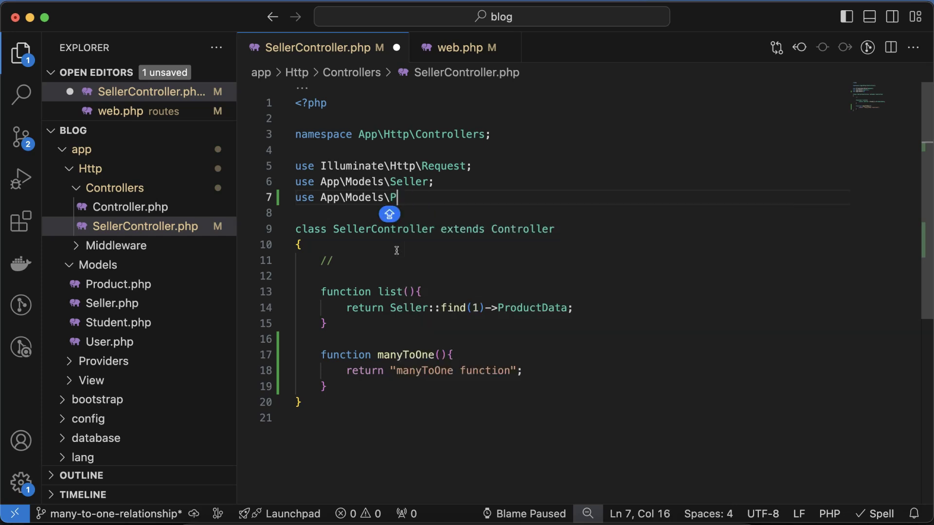
type("roduct;")
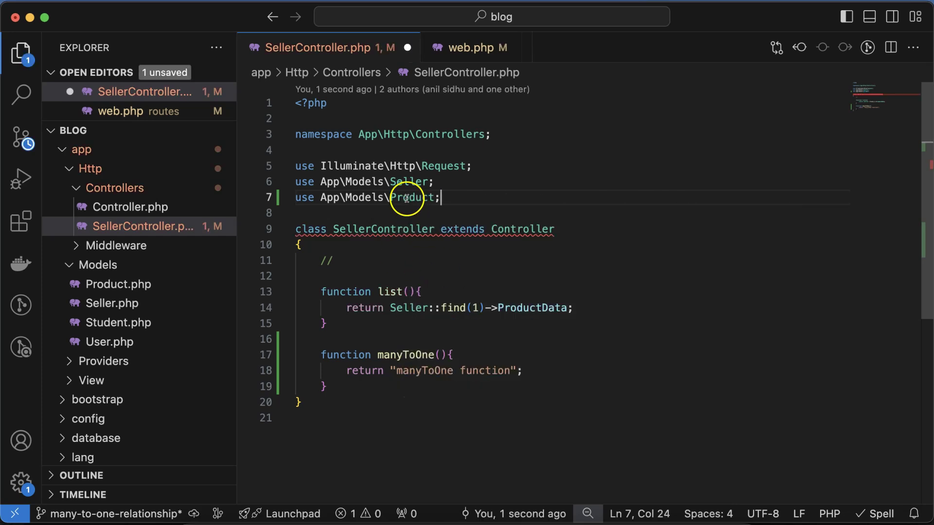
key("super+s")
Replace manyToOne's return string with Product::all() and save.
double_click(408, 198)
left_click_drag(391, 373, 533, 374)
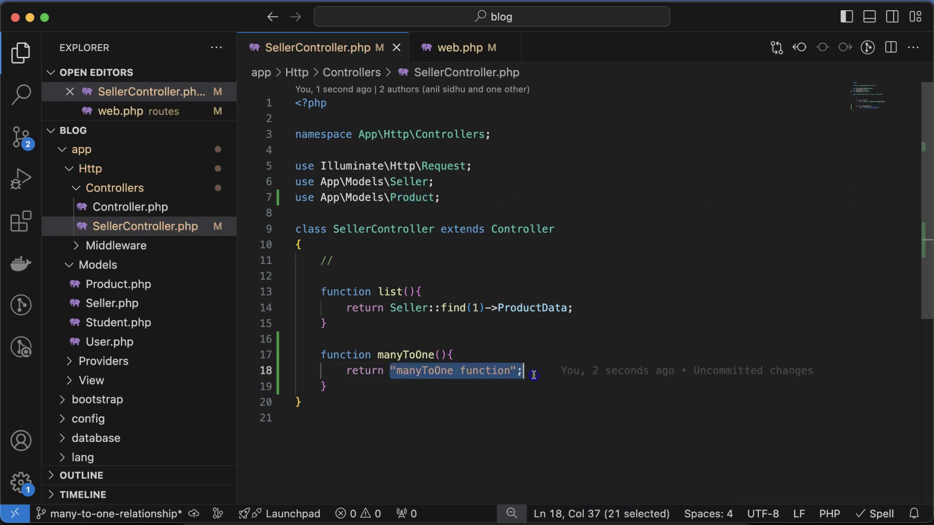
type("Product:all")
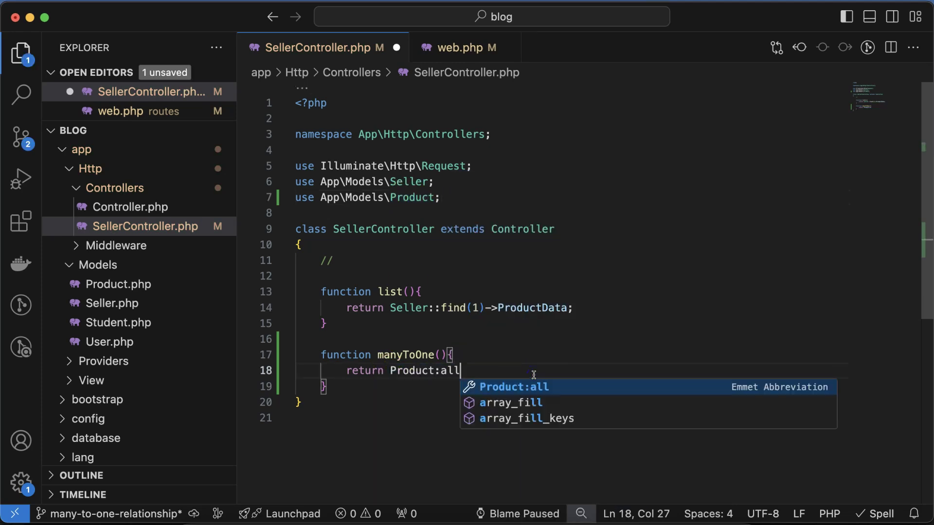
type("();")
key("super+s")
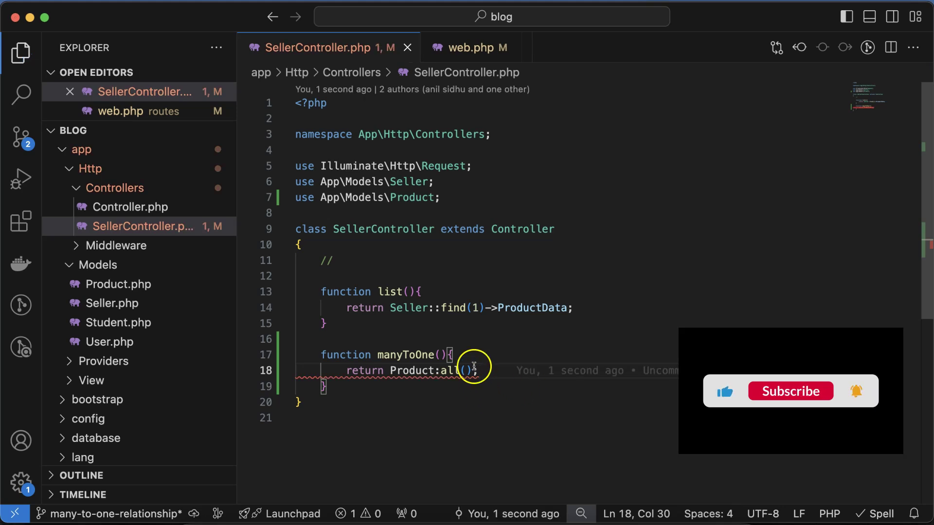
Check the four-product JSON on many-to-one against the phpMyAdmin products table.
left_click(417, 387)
left_click(438, 400)
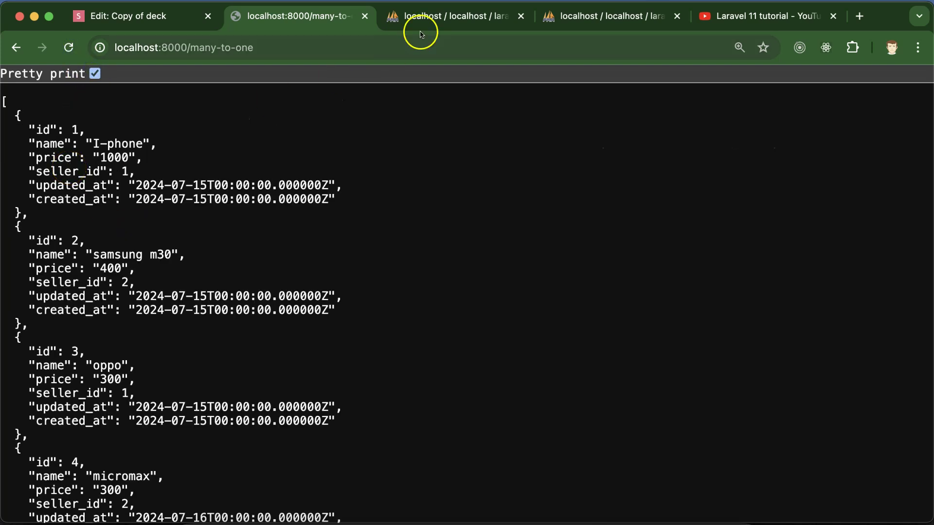
left_click(438, 18)
left_click(307, 17)
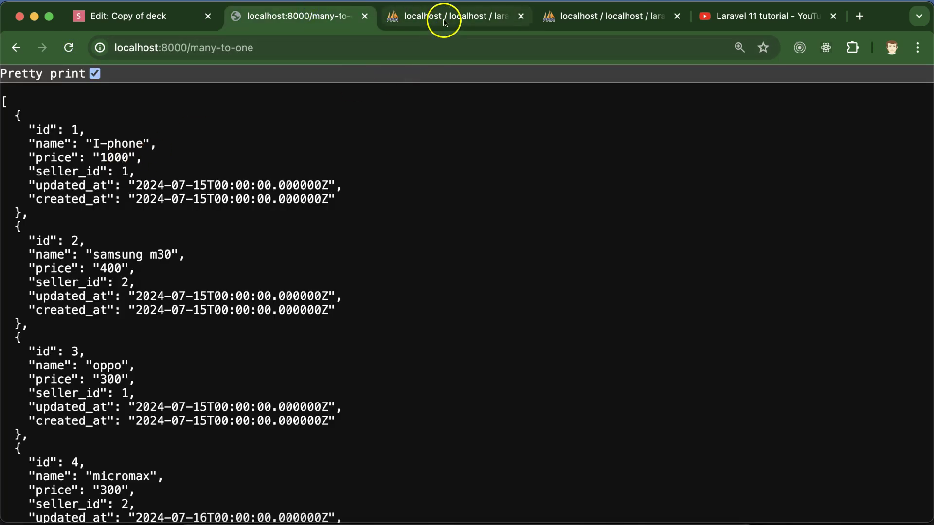
left_click(444, 18)
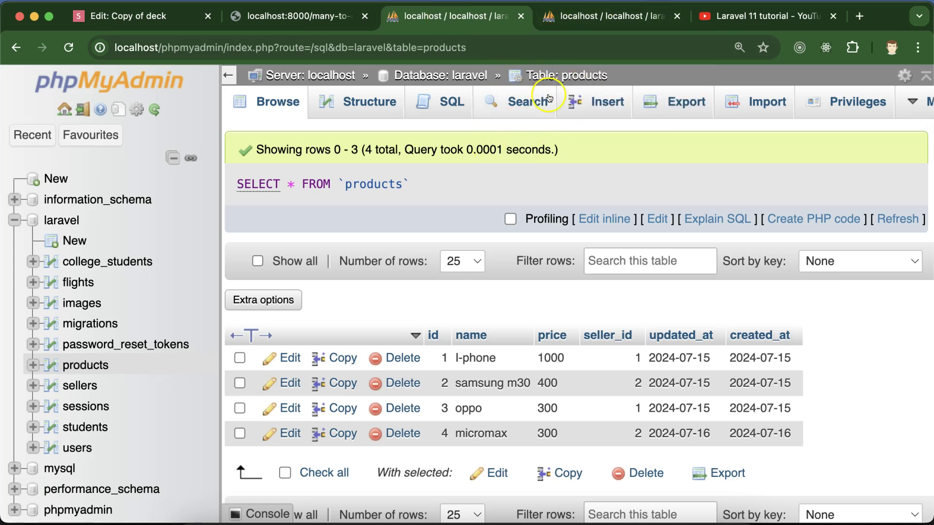
left_click(343, 515)
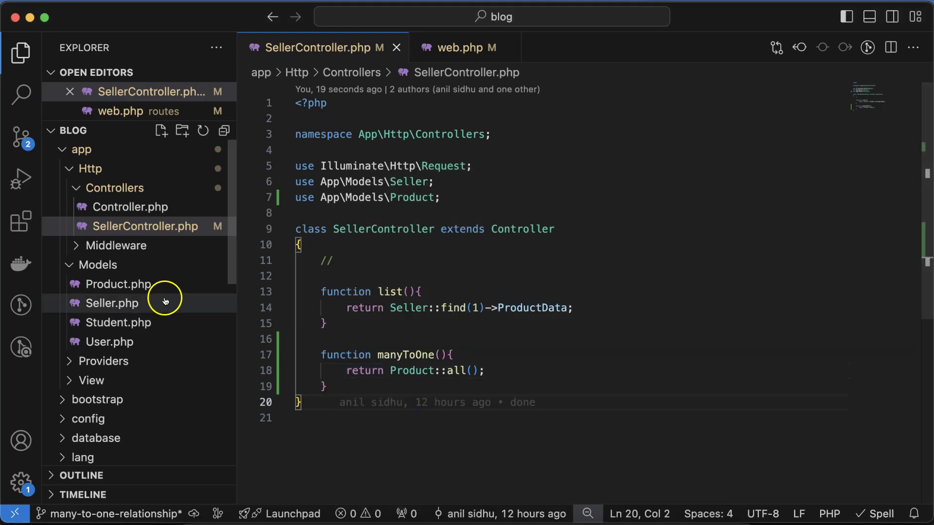
Add seller() returning $this->belongsTo('App\Models\Seller') to Product.php and save.
left_click(146, 284)
left_click(440, 155)
key("Return")
key("Return")
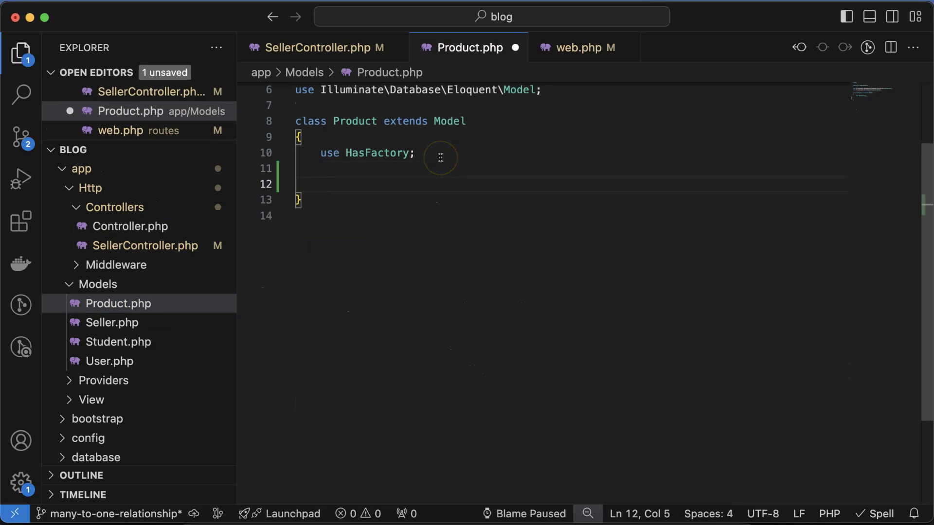
type("function se")
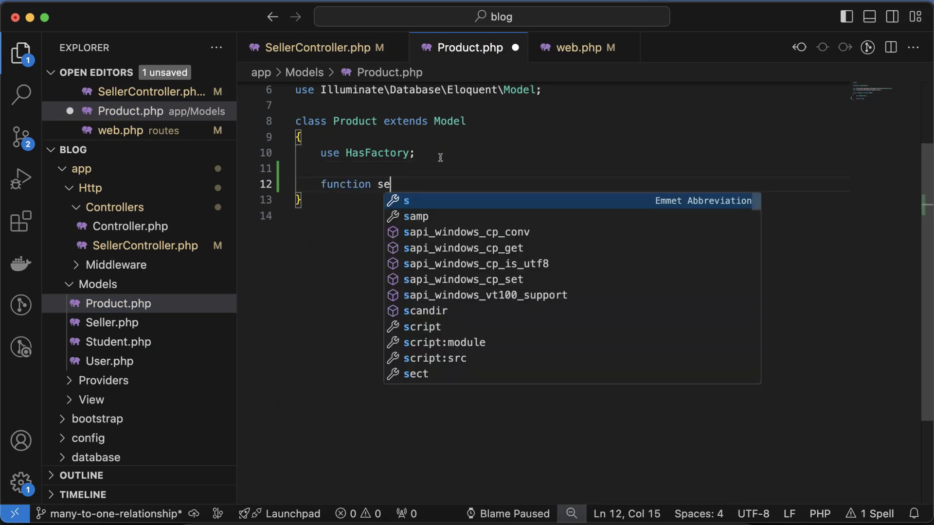
type("ller()")
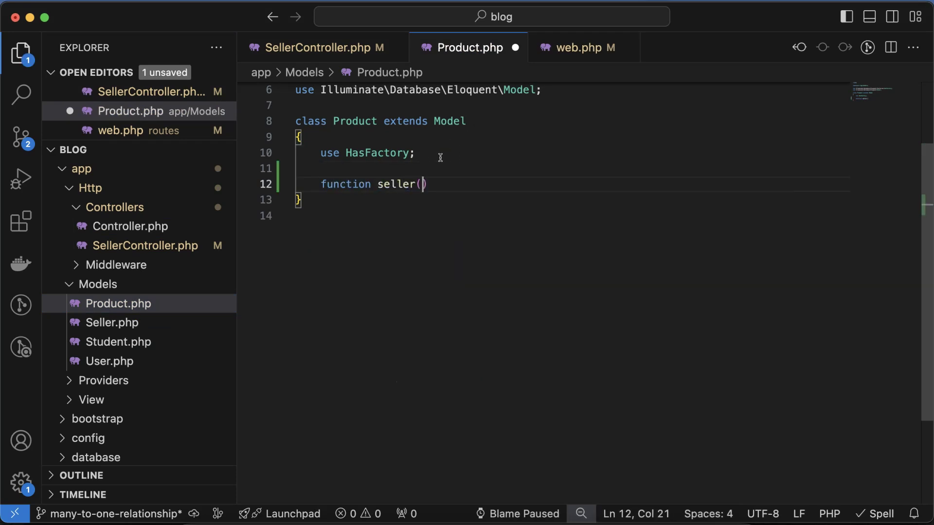
type("{")
key("Return")
type("r")
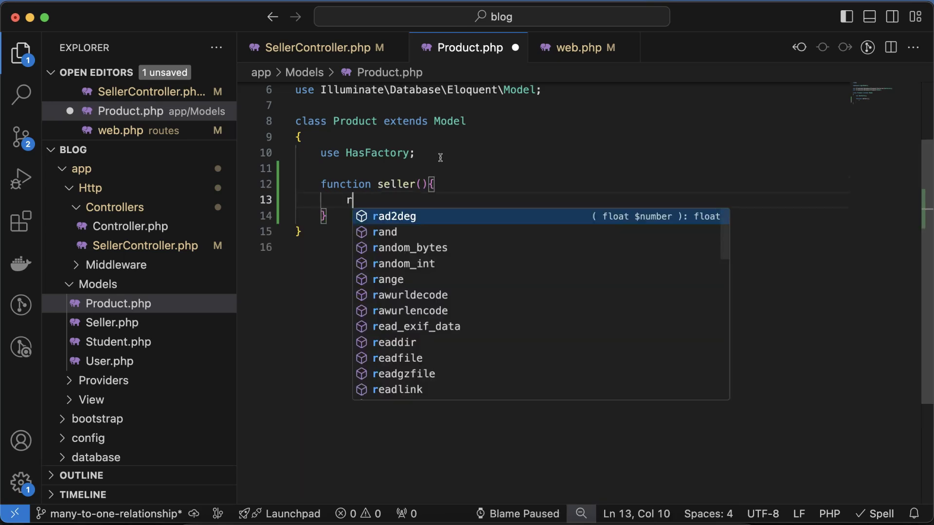
type("eturn $th")
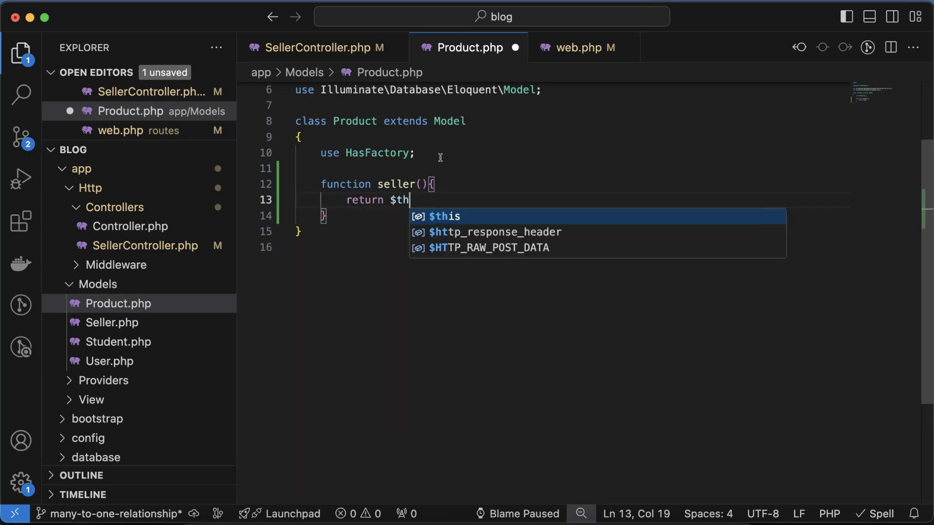
type("is->bel")
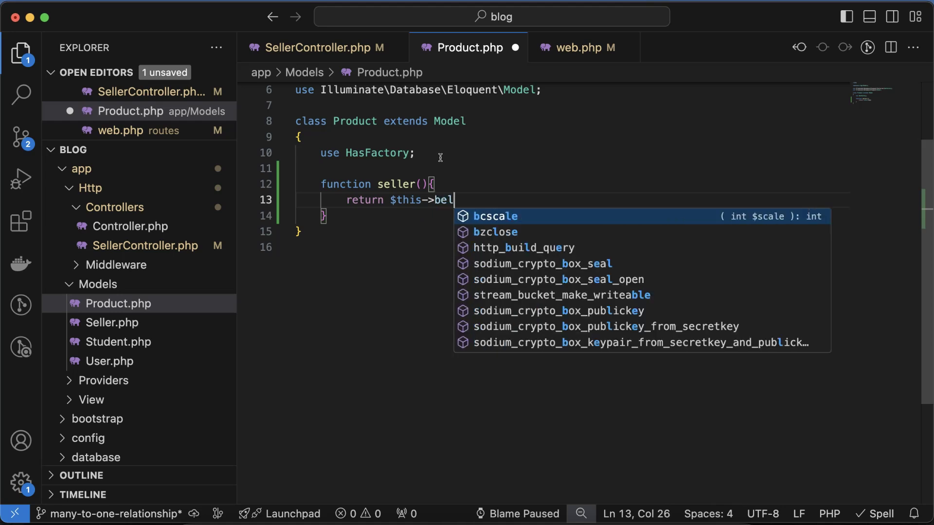
type("ongsTo('")
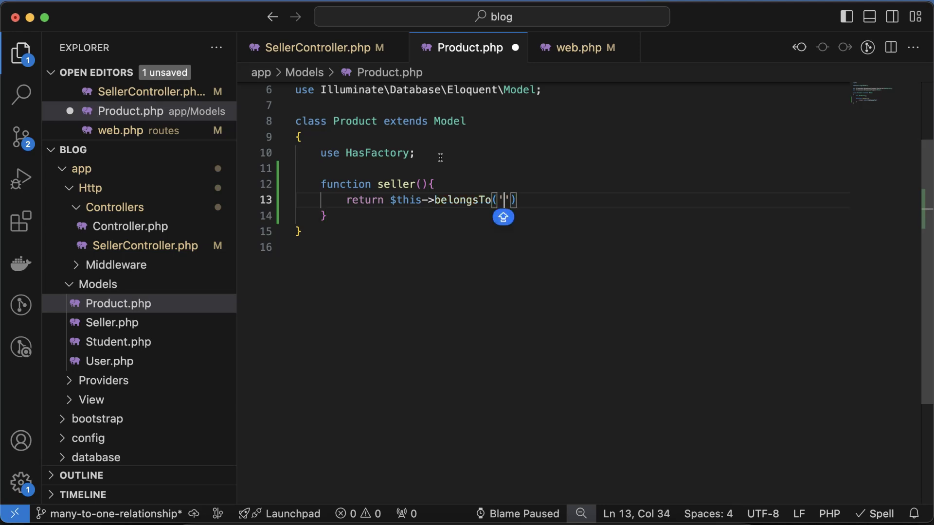
type("App\\")
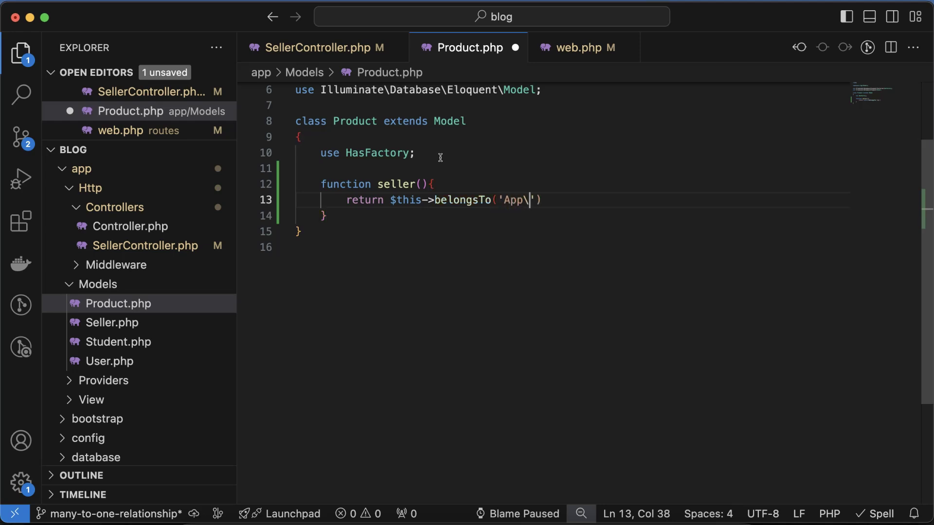
type("Models\\Seller')")
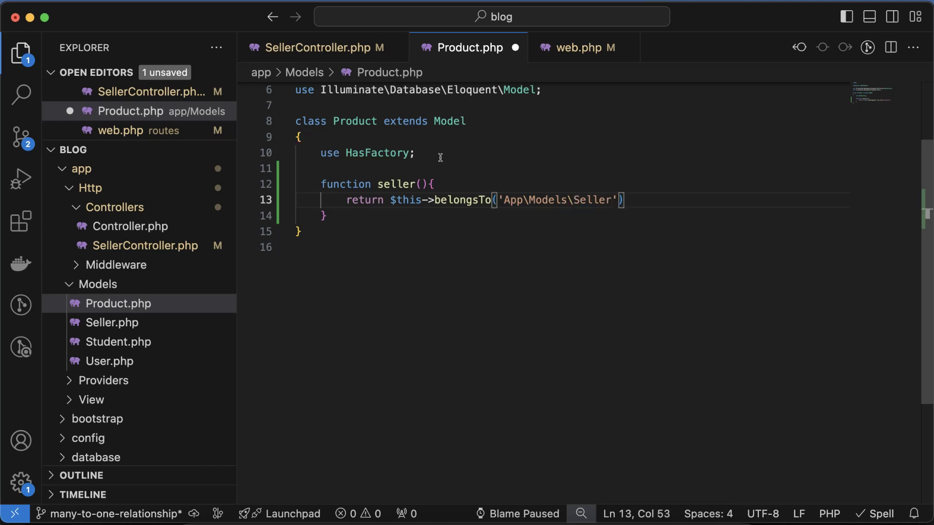
type(";")
key("super+s")
left_click(358, 217)
double_click(394, 183)
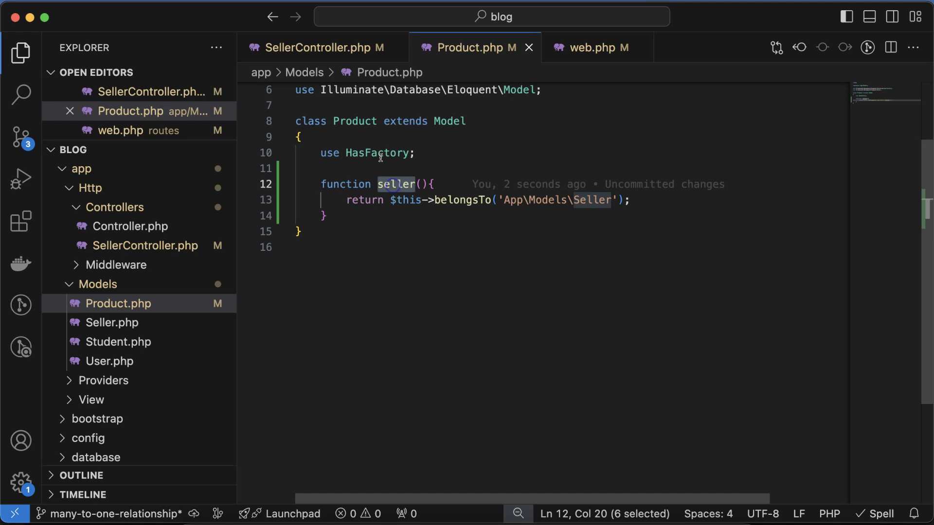
left_click(370, 215)
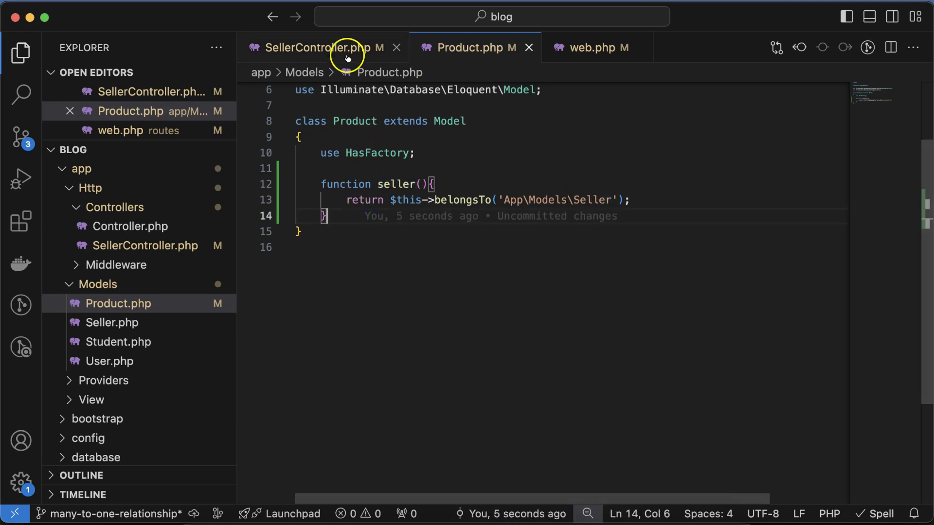
Change line 18 to return Product::with('seller')->get() and save SellerController.
left_click(333, 48)
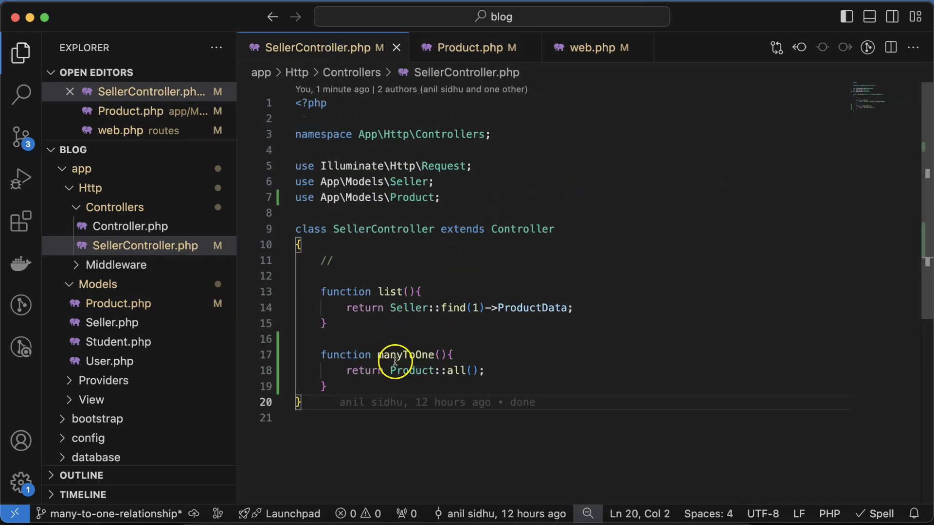
left_click_drag(390, 370, 488, 371)
key("BackSpace")
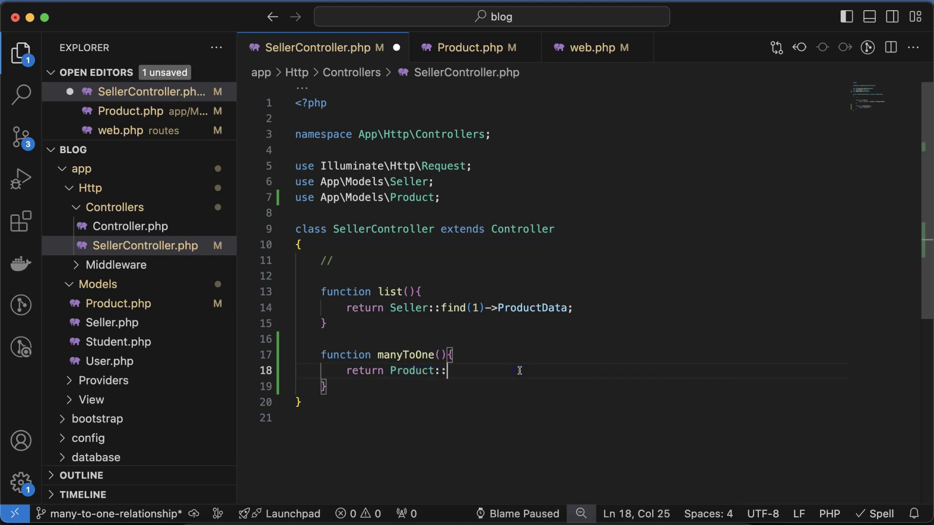
type("with")
type("('seller")
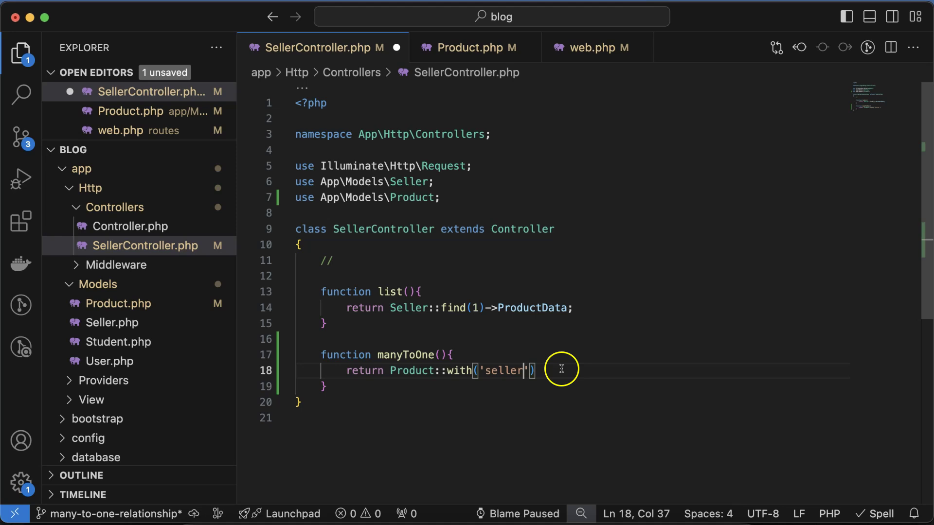
key("ctrl+s")
key("ctrl+d")
left_click(475, 48)
left_click(349, 50)
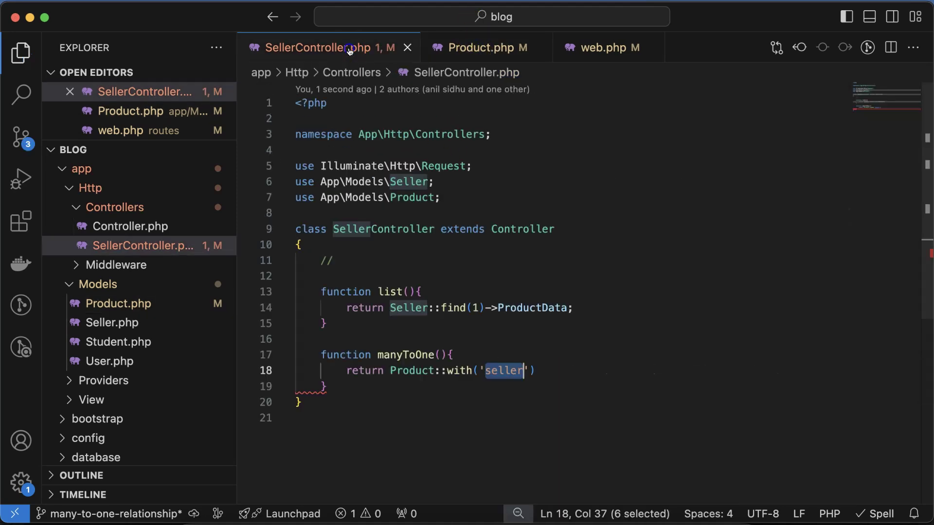
left_click(550, 371)
type("->get()")
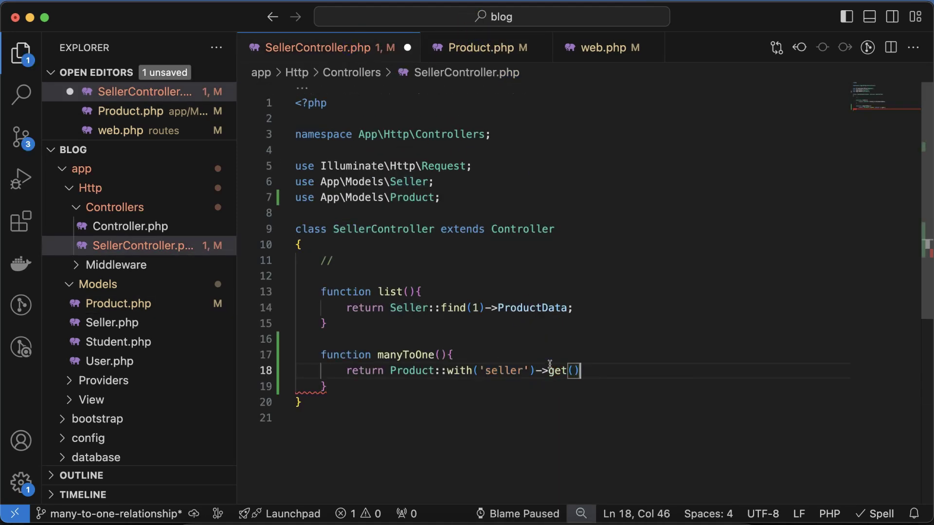
type(";")
key("ctrl+s")
key("super+Tab")
Reload many-to-one and inspect the first I-phone product's id, name and seller block.
left_click(251, 15)
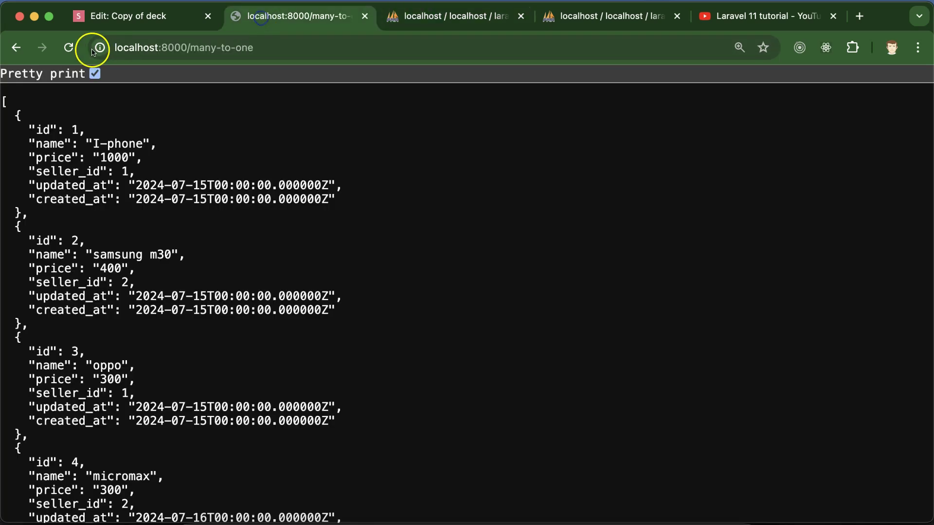
left_click(69, 47)
left_click_drag(29, 213, 44, 269)
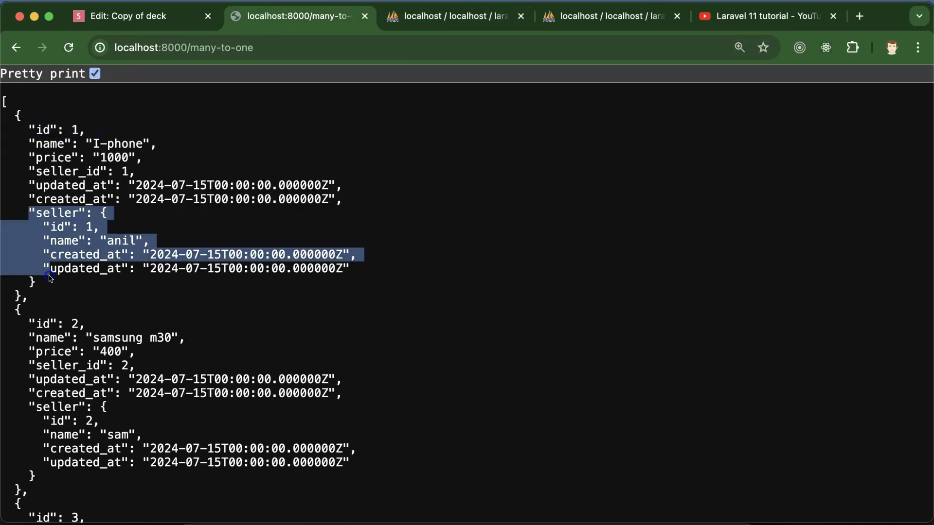
scroll(44, 268, "down", 2)
scroll(51, 396, "down", 3)
mouse_move(29, 338)
left_mouse_down()
mouse_move(51, 397)
mouse_move(91, 350)
left_mouse_up()
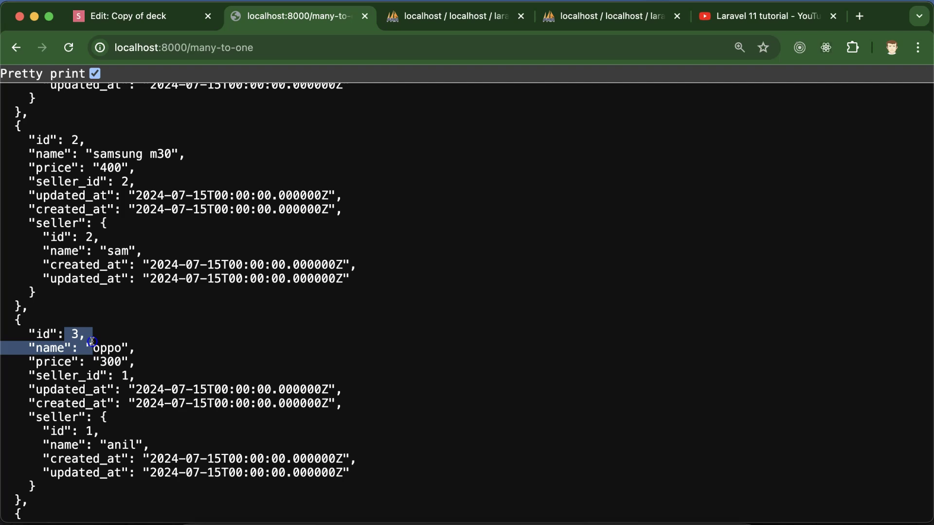
scroll(25, 328, "down", 2)
scroll(37, 395, "down", 2)
mouse_move(29, 327)
left_mouse_down()
mouse_move(37, 396)
mouse_move(139, 435)
left_mouse_up()
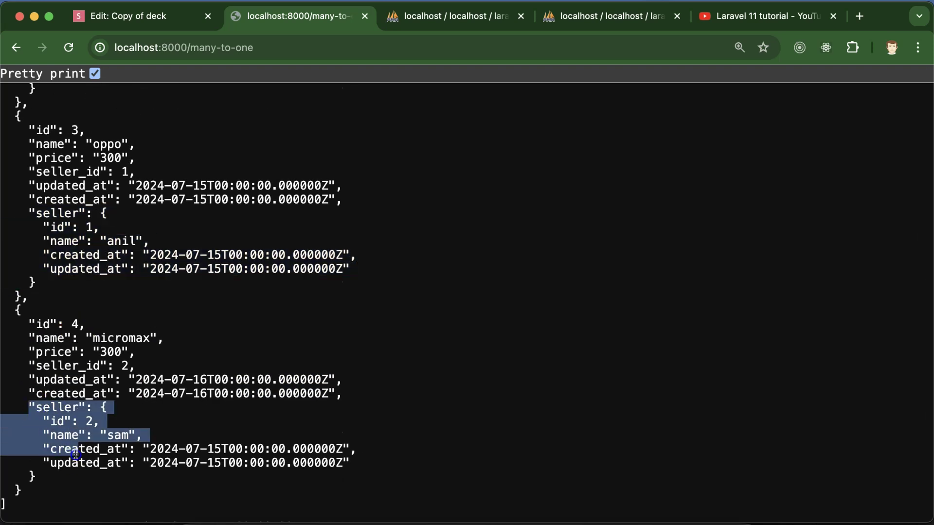
scroll(139, 323, "up", 3)
scroll(77, 129, "up", 2)
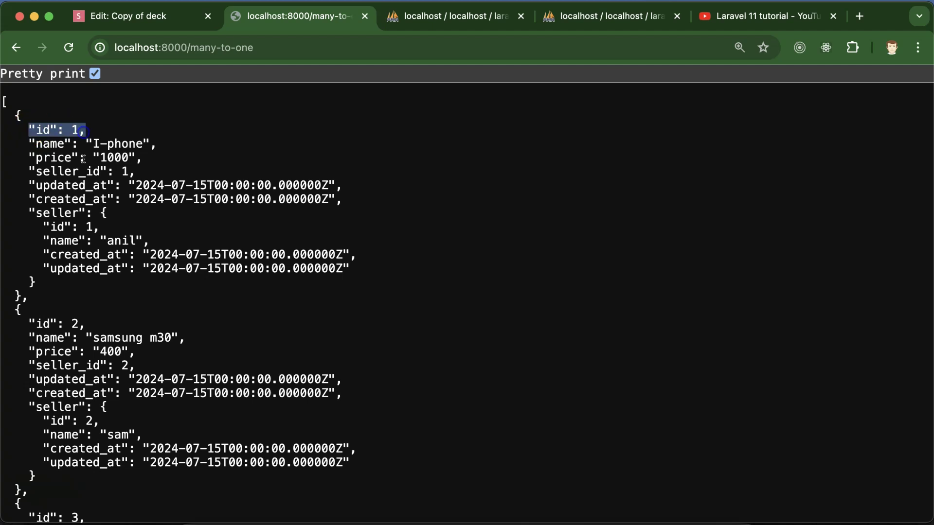
left_click_drag(33, 211, 35, 281)
left_click_drag(28, 129, 102, 144)
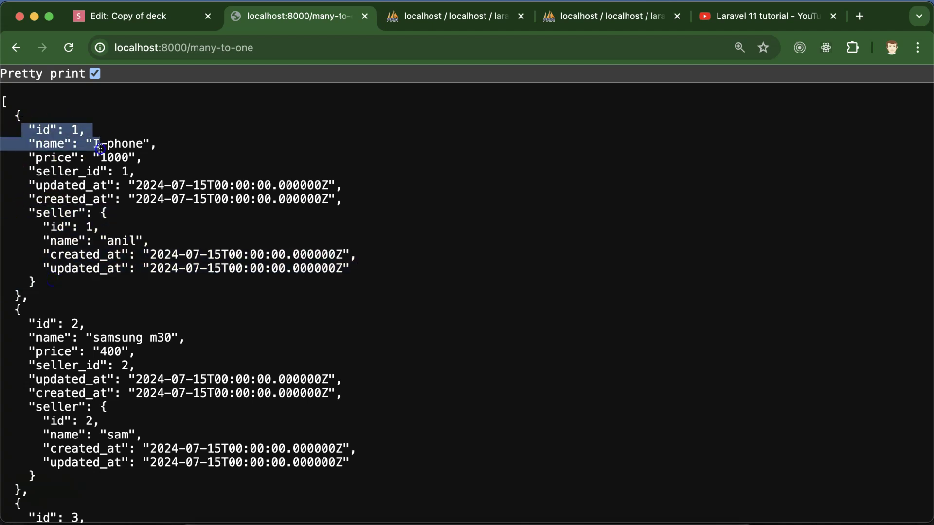
double_click(102, 144)
Highlight nested seller details like anil and the oppo product, then return to the slides.
left_click_drag(30, 213, 64, 270)
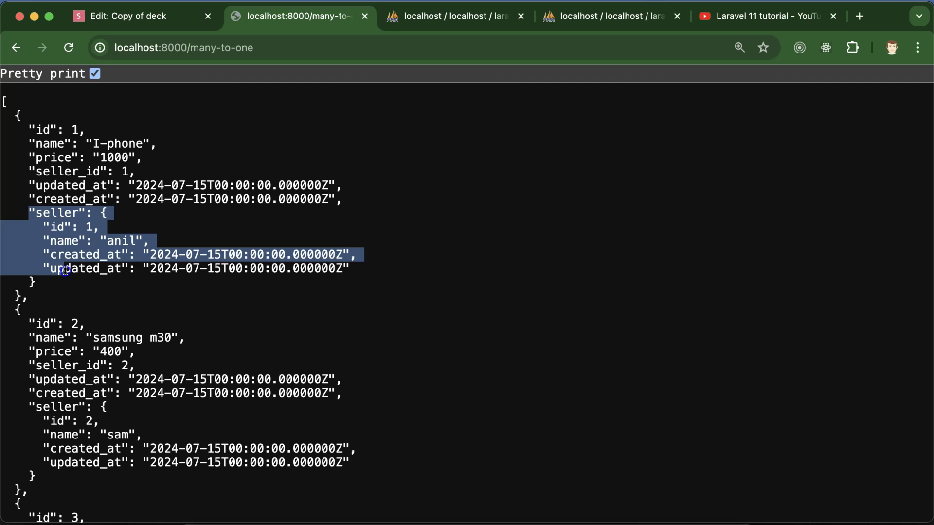
left_click(46, 234)
double_click(57, 226)
scroll(63, 386, "down", 5)
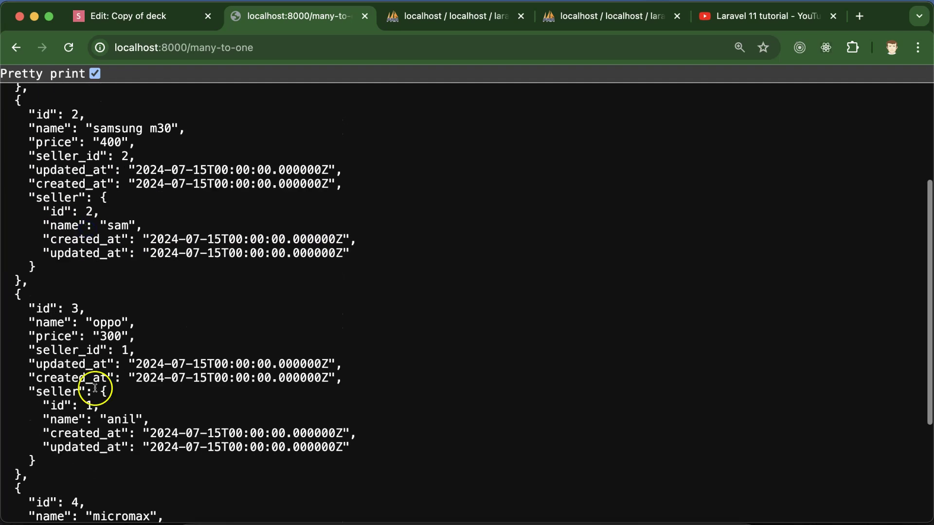
left_click_drag(50, 406, 114, 408)
scroll(114, 408, "up", 5)
double_click(124, 235)
double_click(128, 143)
scroll(109, 334, "down", 4)
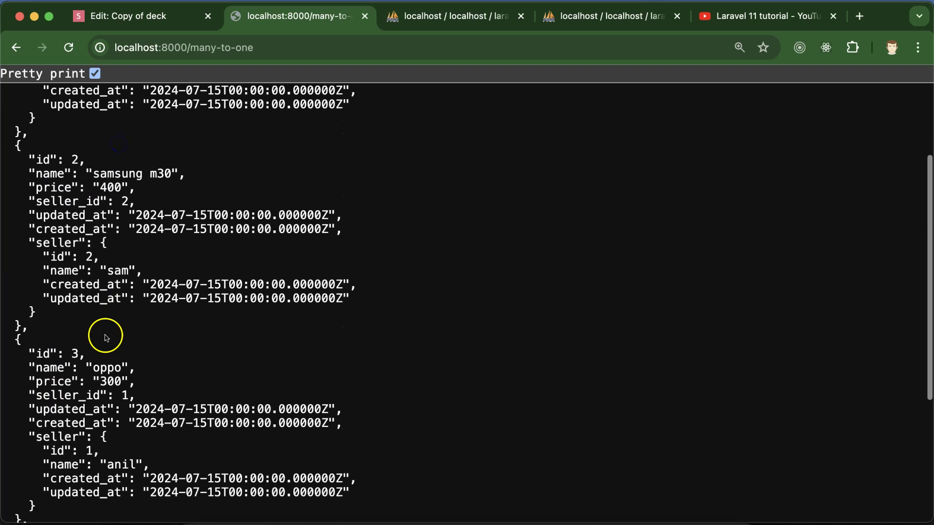
left_click_drag(93, 368, 122, 367)
scroll(121, 368, "up", 3)
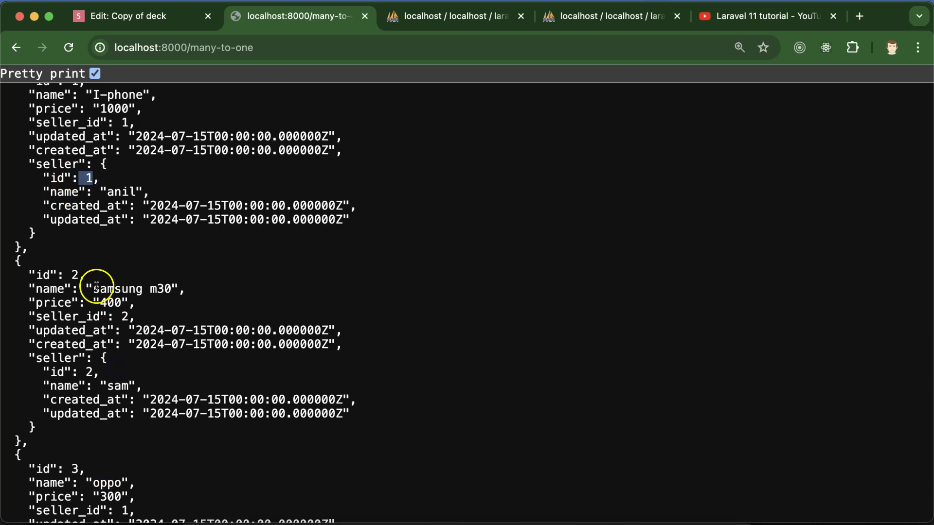
scroll(88, 372, "down", 2)
left_click_drag(53, 321, 95, 321)
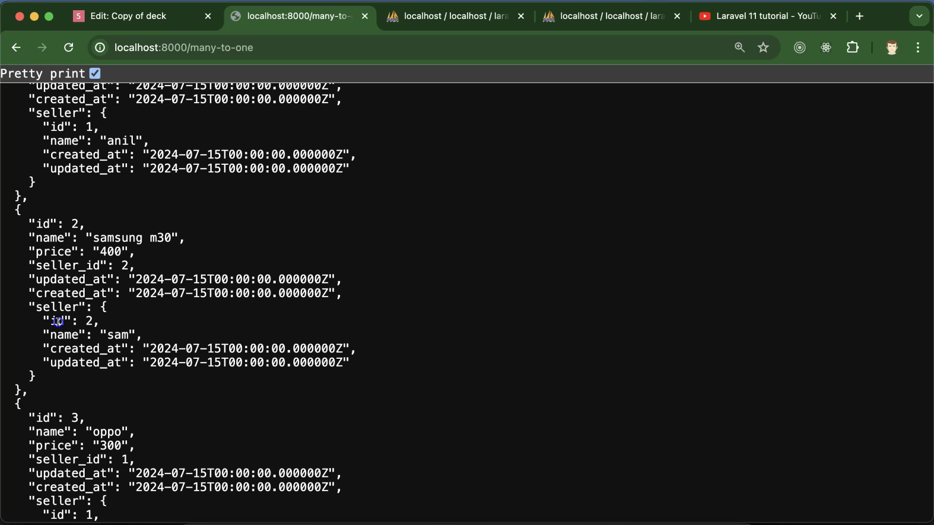
scroll(94, 322, "down", 3)
scroll(104, 276, "up", 2)
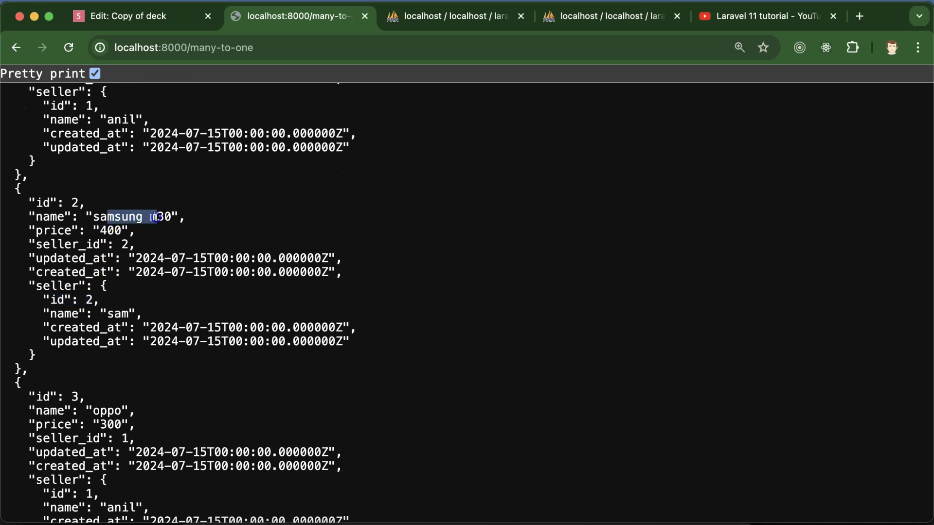
scroll(155, 233, "down", 5)
left_click(144, 438)
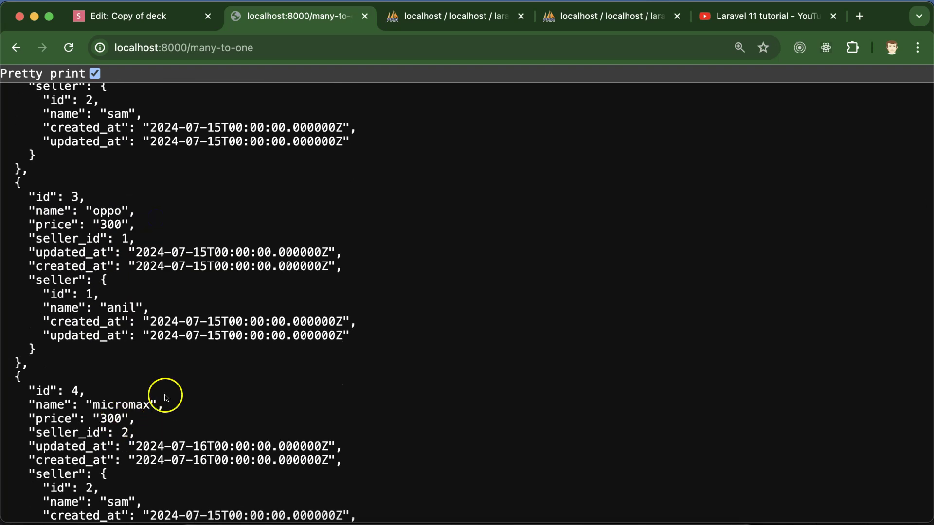
left_click(146, 20)
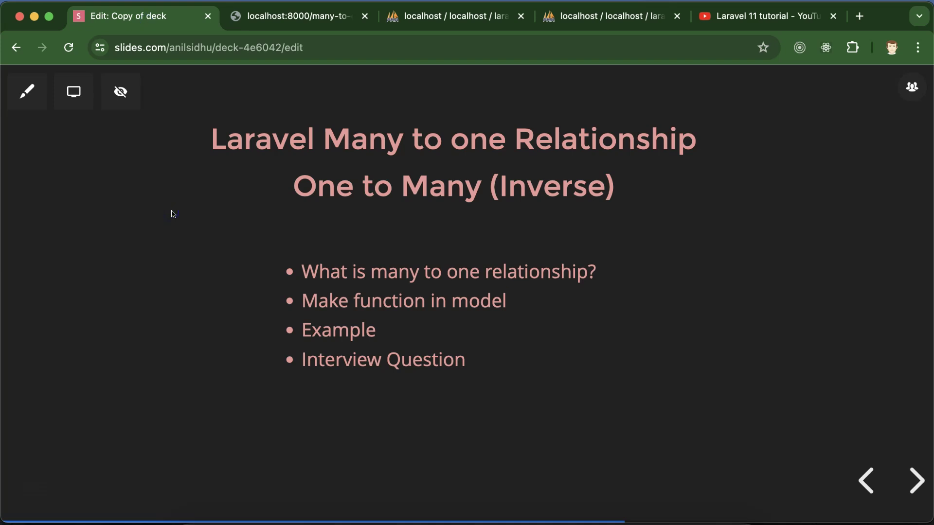
Advance the deck past the Many to one Relationship agenda slide.
left_click(471, 188)
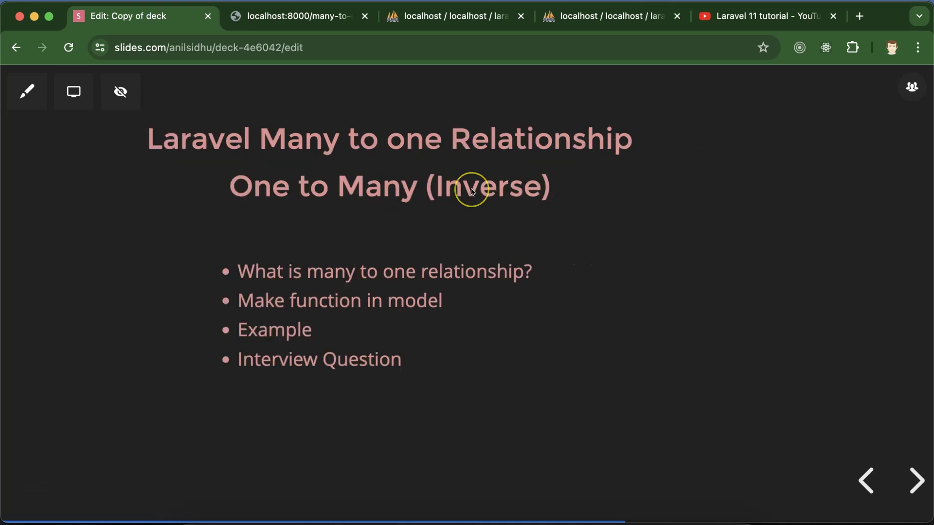